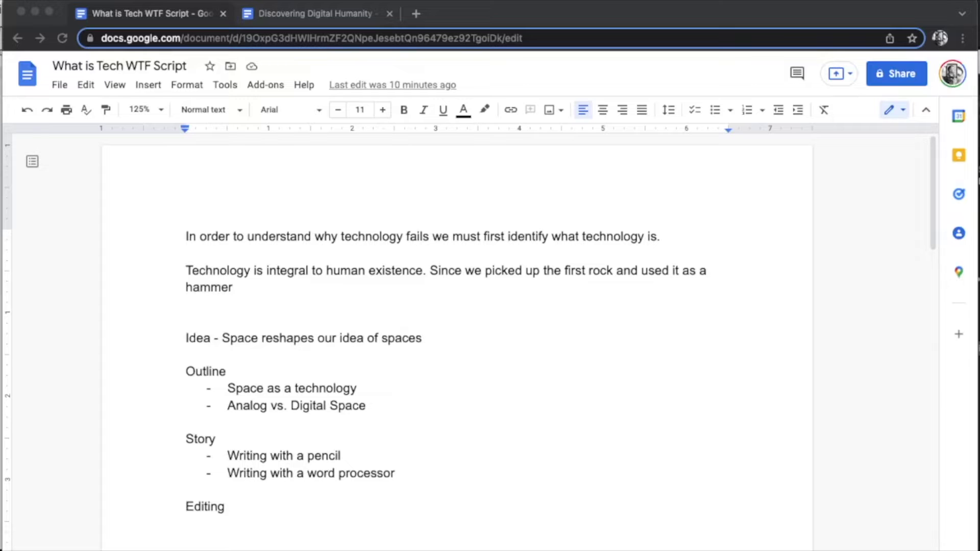
Move the Outline heading and its two bullets below Editing, then select the Idea and Story lines.
{"action": "scroll", "coordinate": [631, 451], "scroll_direction": "down", "scroll_amount": 5}
{"action": "scroll", "coordinate": [631, 450], "scroll_direction": "up", "scroll_amount": 5}
{"action": "left_click", "coordinate": [189, 505]}
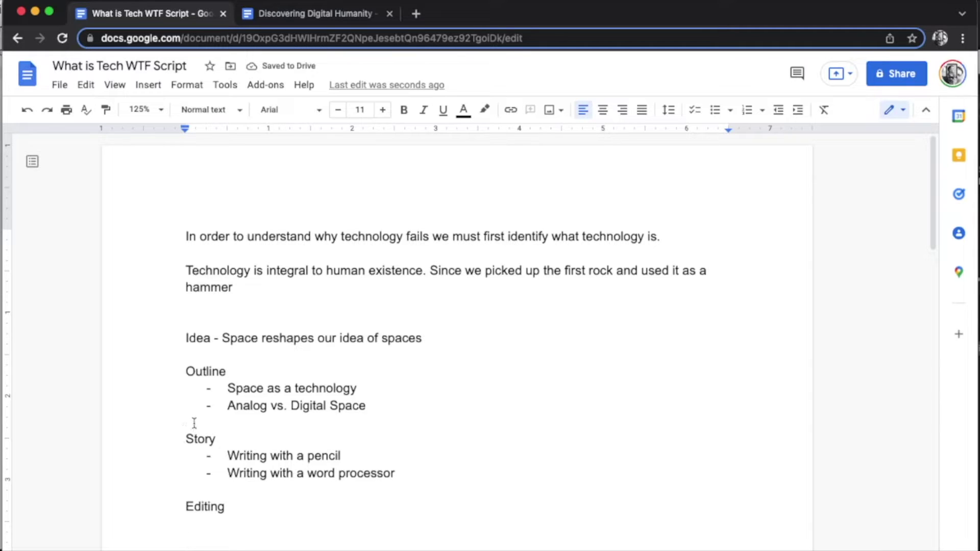
{"action": "scroll", "coordinate": [205, 445], "scroll_direction": "down", "scroll_amount": 5}
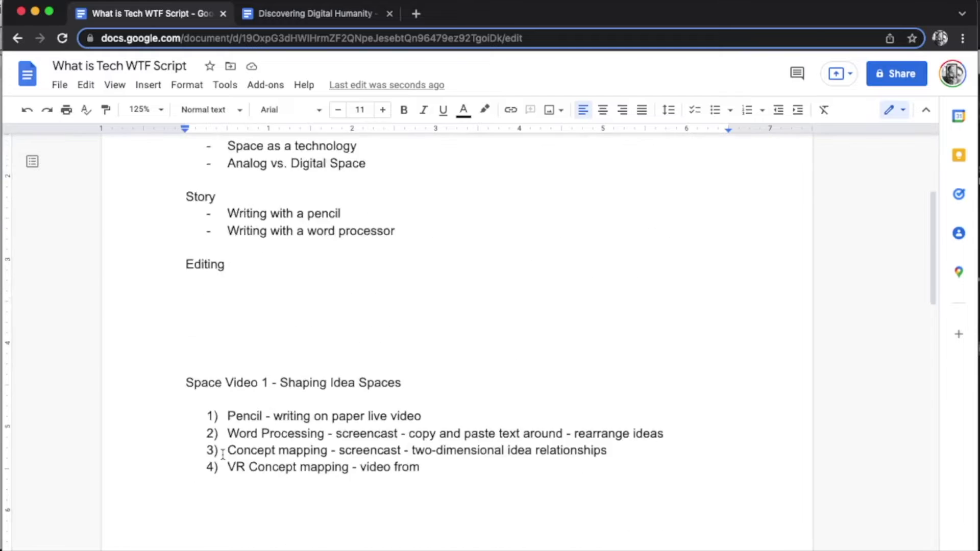
{"action": "scroll", "coordinate": [223, 454], "scroll_direction": "up", "scroll_amount": 3}
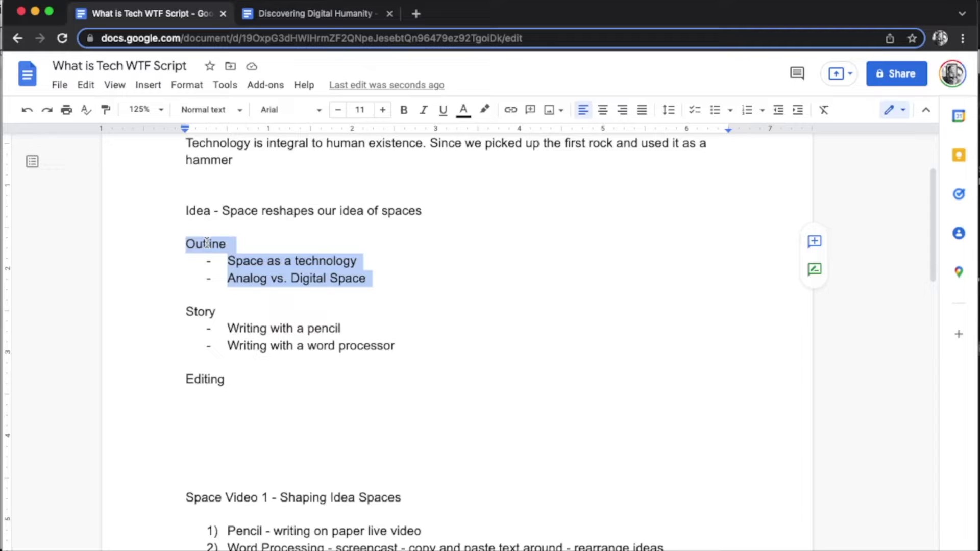
{"action": "left_click_drag", "start_coordinate": [207, 242], "coordinate": [182, 391]}
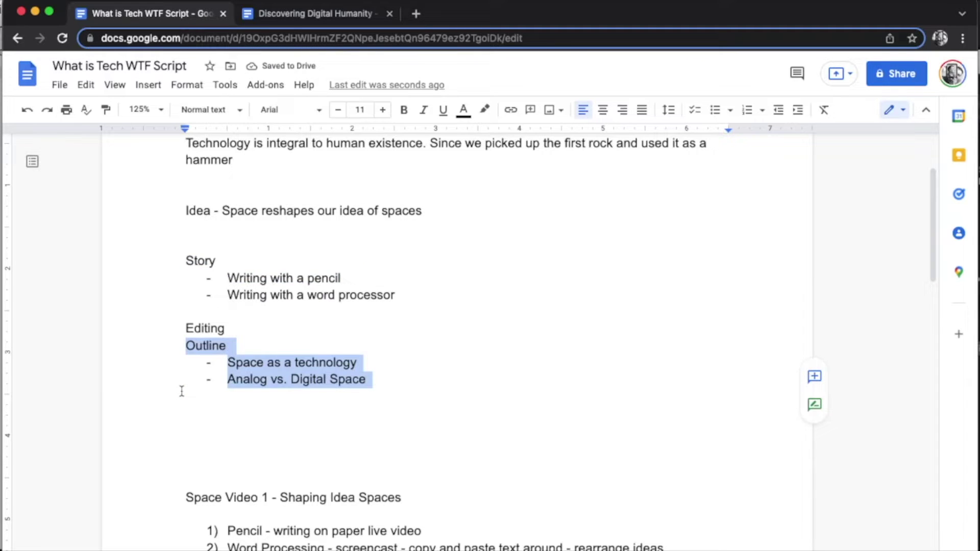
{"action": "left_click_drag", "start_coordinate": [178, 208], "coordinate": [460, 294]}
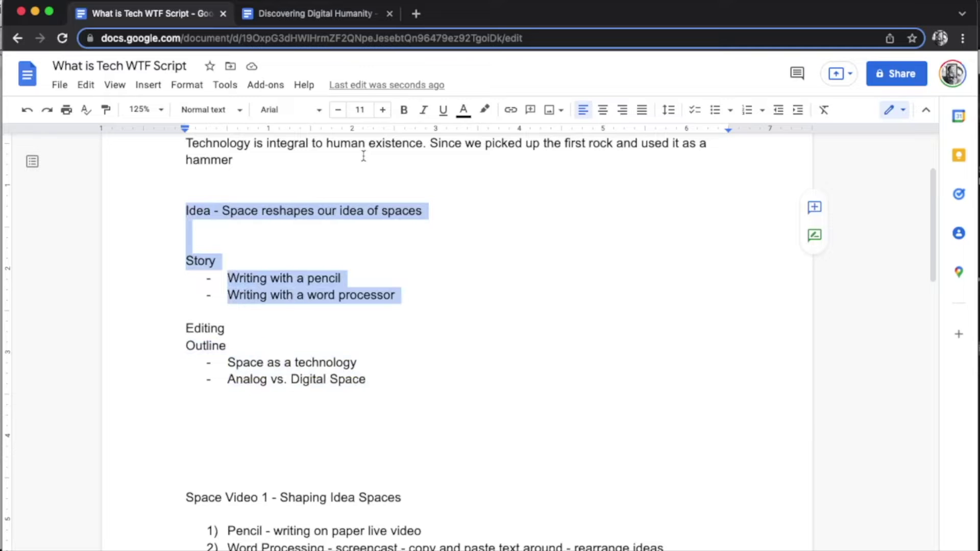
Copy the essay paragraphs from Discovering Digital Humanity and paste them below the script's Outline notes.
{"action": "left_click", "coordinate": [307, 14]}
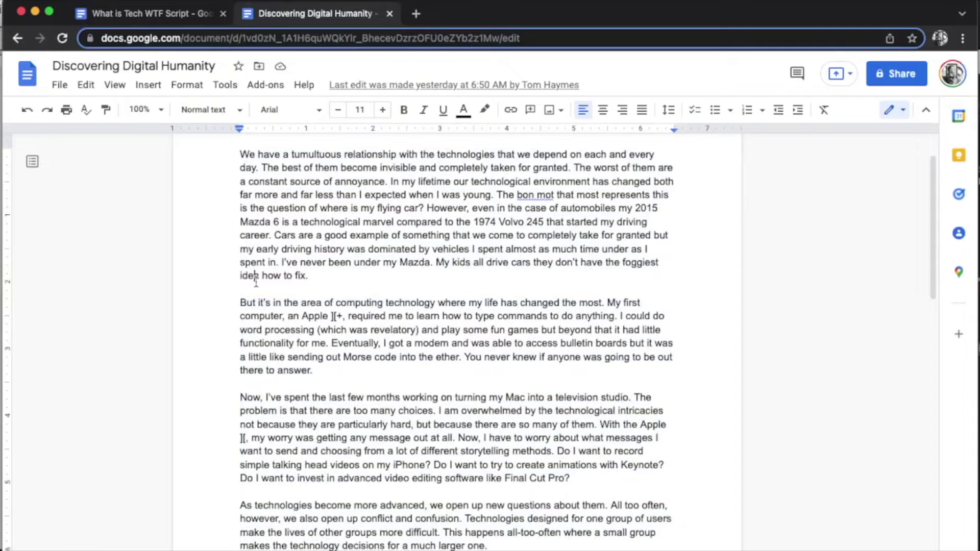
{"action": "scroll", "coordinate": [256, 281], "scroll_direction": "up", "scroll_amount": 3}
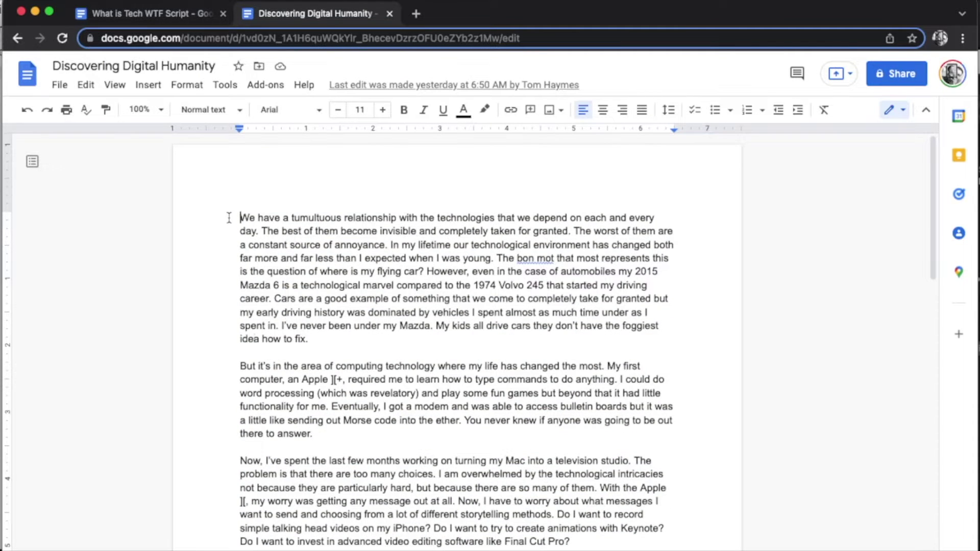
{"action": "left_click_drag", "start_coordinate": [239, 218], "coordinate": [327, 550]}
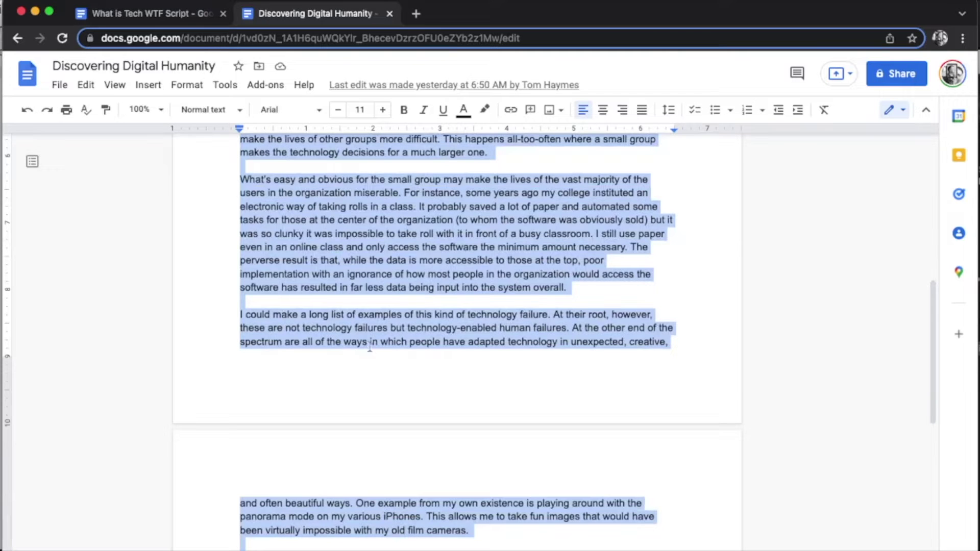
{"action": "left_click", "coordinate": [161, 11]}
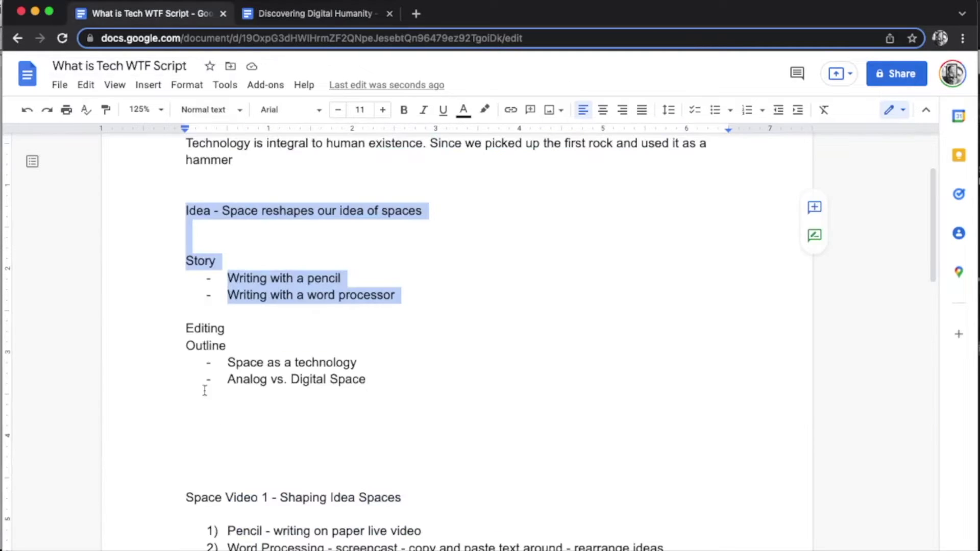
{"action": "left_click", "coordinate": [204, 432]}
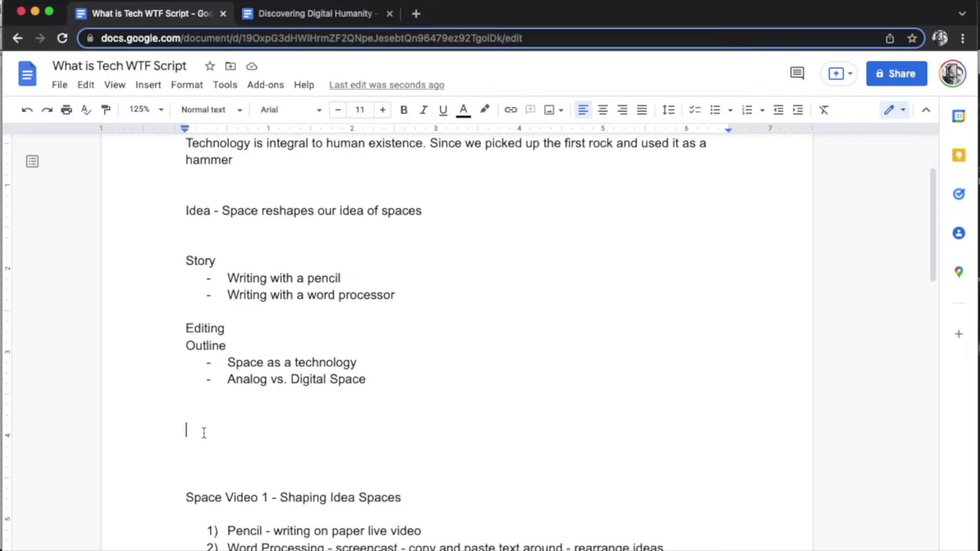
{"action": "key", "text": "ctrl+v"}
Review the pasted paragraphs and dismiss the spelling suggestion, keeping 'bon mot'.
{"action": "scroll", "coordinate": [203, 424], "scroll_direction": "up", "scroll_amount": 15}
{"action": "scroll", "coordinate": [204, 424], "scroll_direction": "up", "scroll_amount": 2}
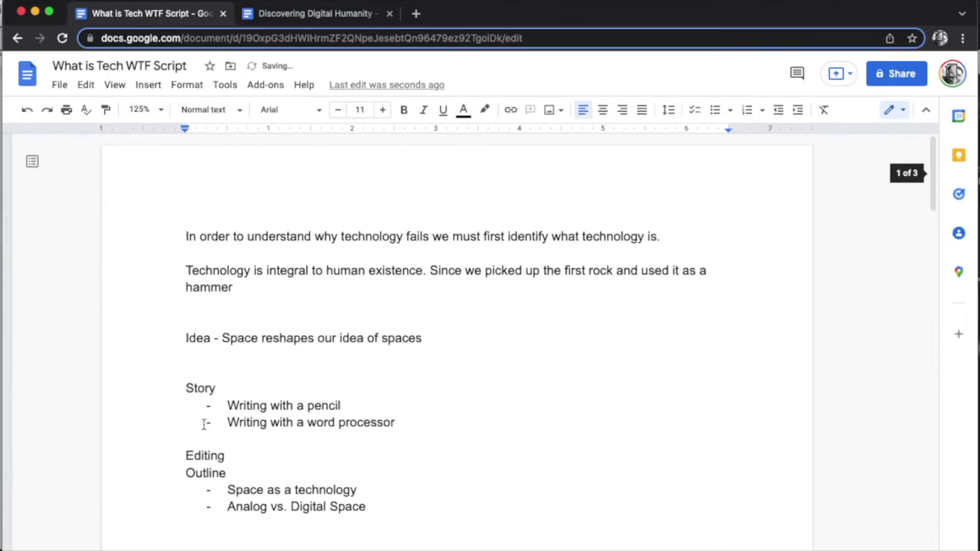
{"action": "scroll", "coordinate": [204, 424], "scroll_direction": "down", "scroll_amount": 8}
{"action": "scroll", "coordinate": [204, 424], "scroll_direction": "up", "scroll_amount": 8}
{"action": "scroll", "coordinate": [203, 424], "scroll_direction": "down", "scroll_amount": 4}
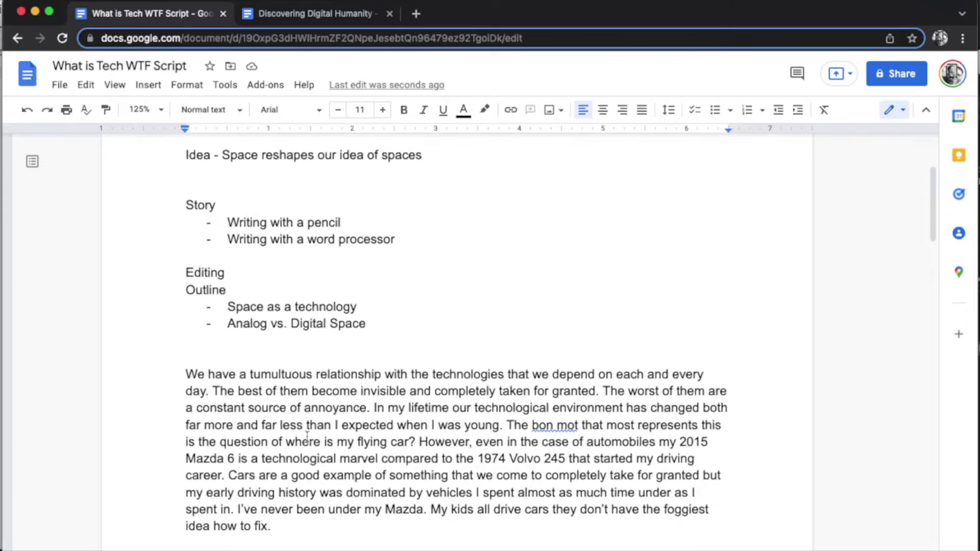
{"action": "left_click", "coordinate": [309, 442]}
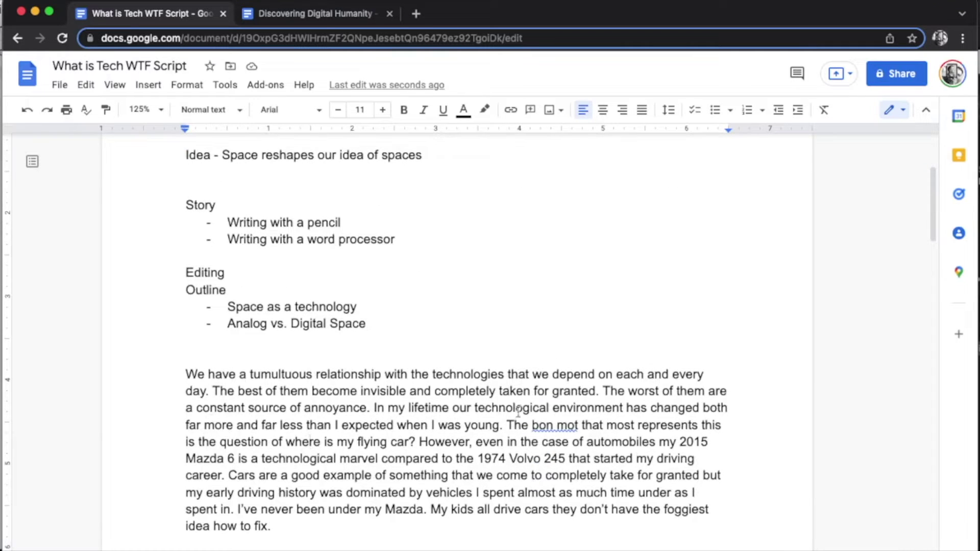
{"action": "left_click", "coordinate": [549, 423]}
{"action": "double_click", "coordinate": [549, 424]}
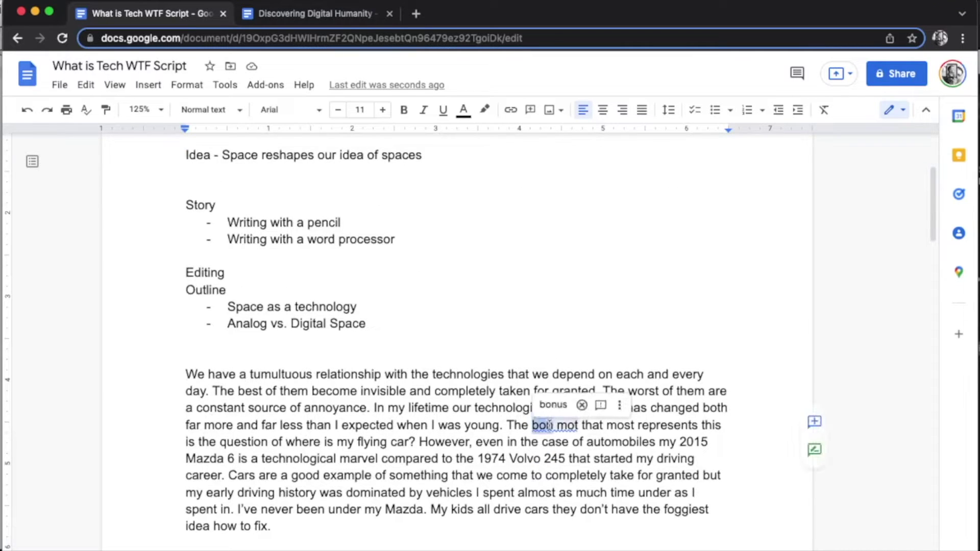
{"action": "left_click", "coordinate": [549, 424]}
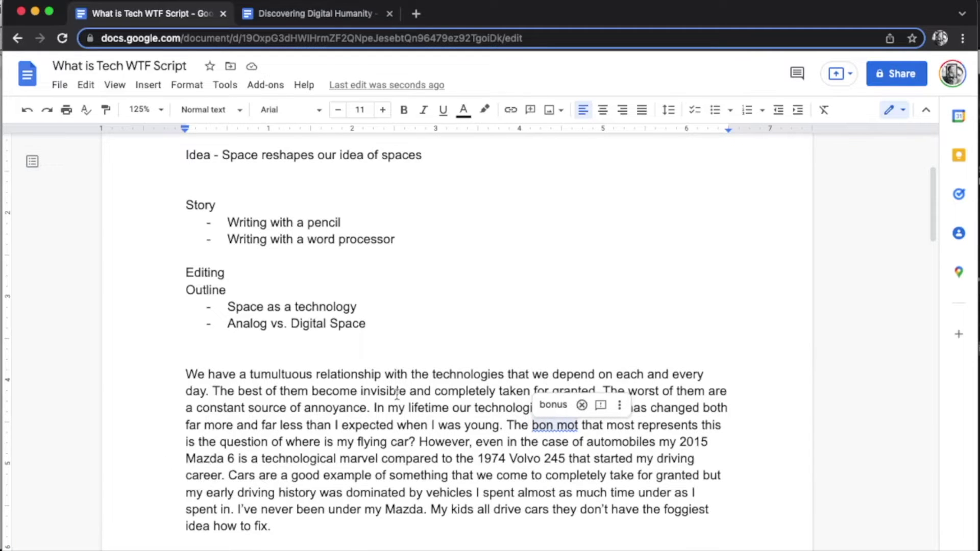
{"action": "scroll", "coordinate": [322, 494], "scroll_direction": "down", "scroll_amount": 1}
{"action": "scroll", "coordinate": [323, 494], "scroll_direction": "up", "scroll_amount": 5}
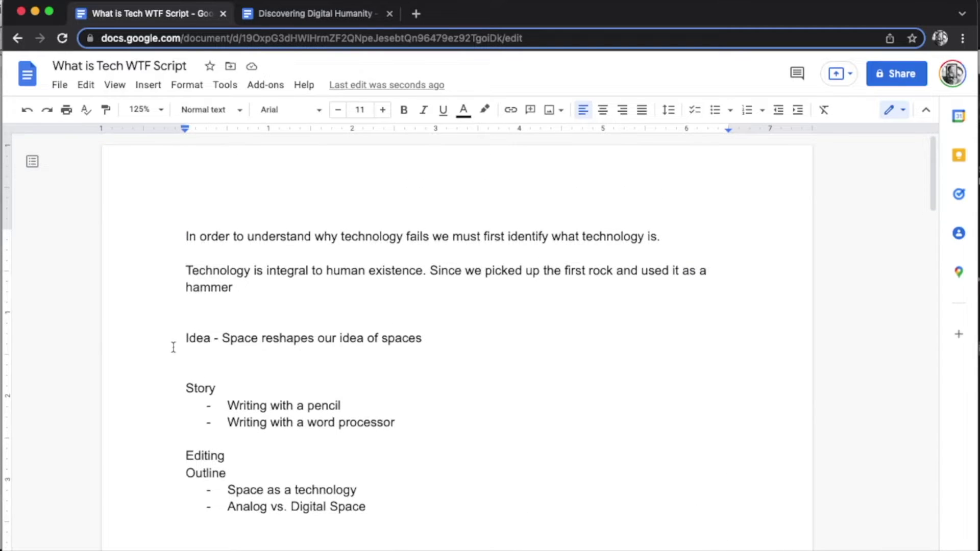
Move the Idea and Story notes below the Outline bullets.
{"action": "left_click", "coordinate": [179, 330]}
{"action": "left_click_drag", "start_coordinate": [180, 331], "coordinate": [147, 436]}
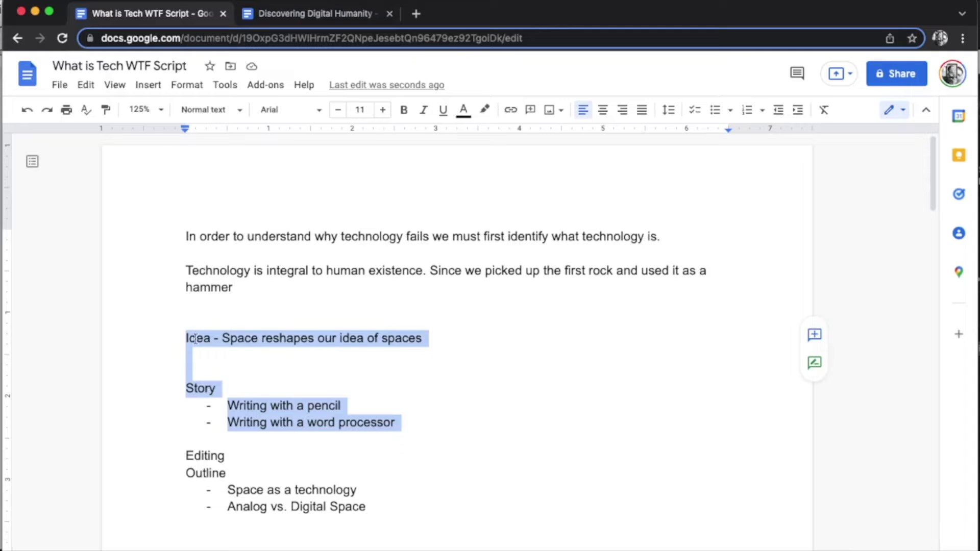
{"action": "left_click", "coordinate": [203, 537]}
{"action": "left_click_drag", "start_coordinate": [203, 537], "coordinate": [202, 537]}
Relocate the Editing and Outline notes to after the last essay paragraph.
{"action": "scroll", "coordinate": [241, 403], "scroll_direction": "down", "scroll_amount": 3}
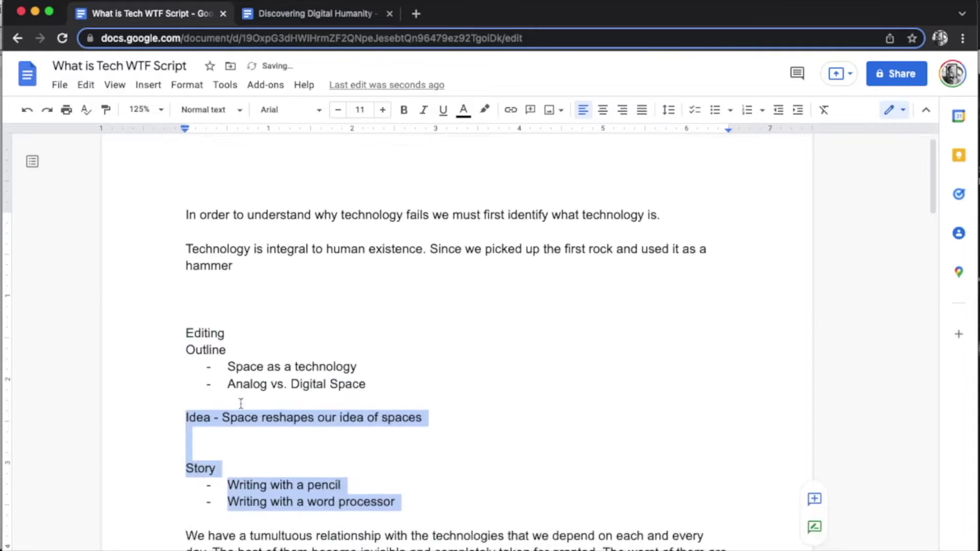
{"action": "scroll", "coordinate": [241, 403], "scroll_direction": "down", "scroll_amount": 1}
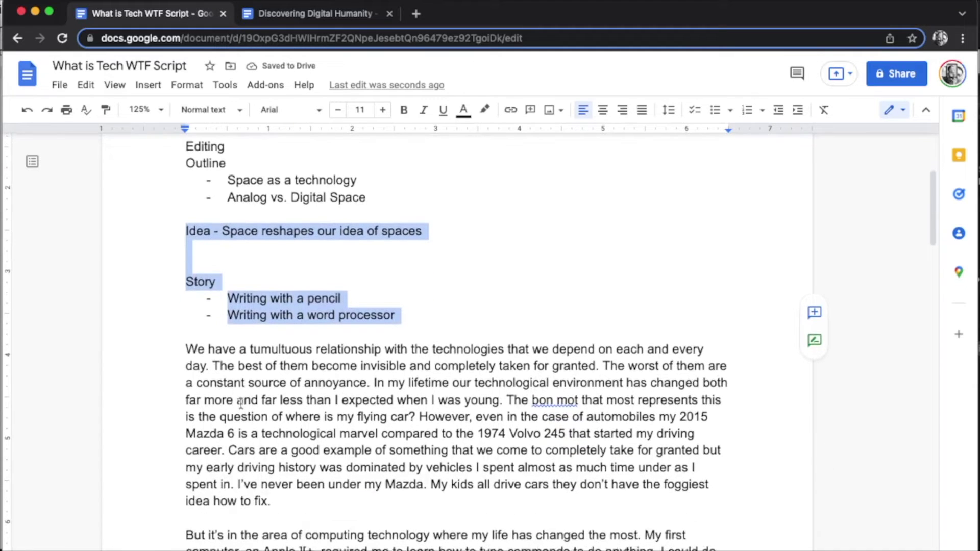
{"action": "scroll", "coordinate": [241, 404], "scroll_direction": "down", "scroll_amount": 1}
{"action": "scroll", "coordinate": [241, 403], "scroll_direction": "up", "scroll_amount": 4}
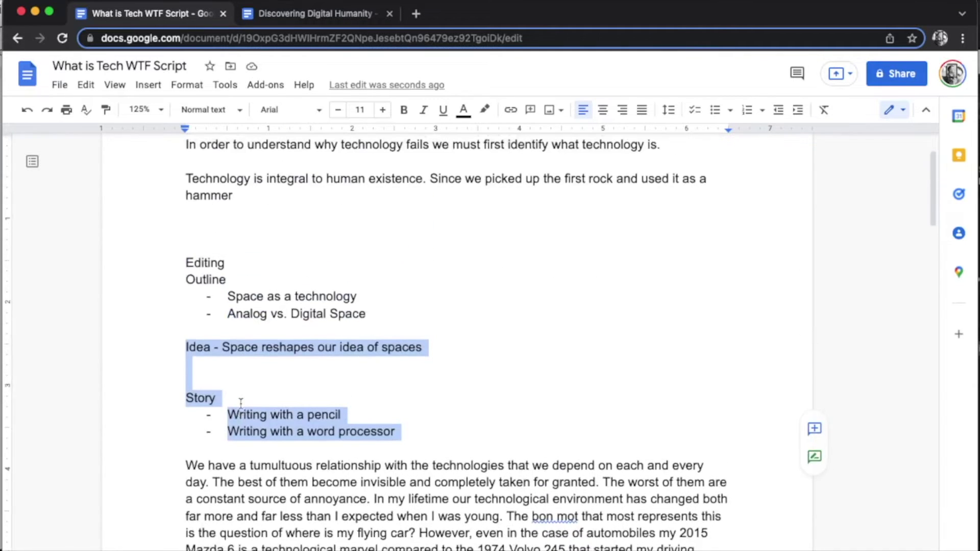
{"action": "left_click_drag", "start_coordinate": [182, 295], "coordinate": [393, 351]}
{"action": "key", "text": "super+c"}
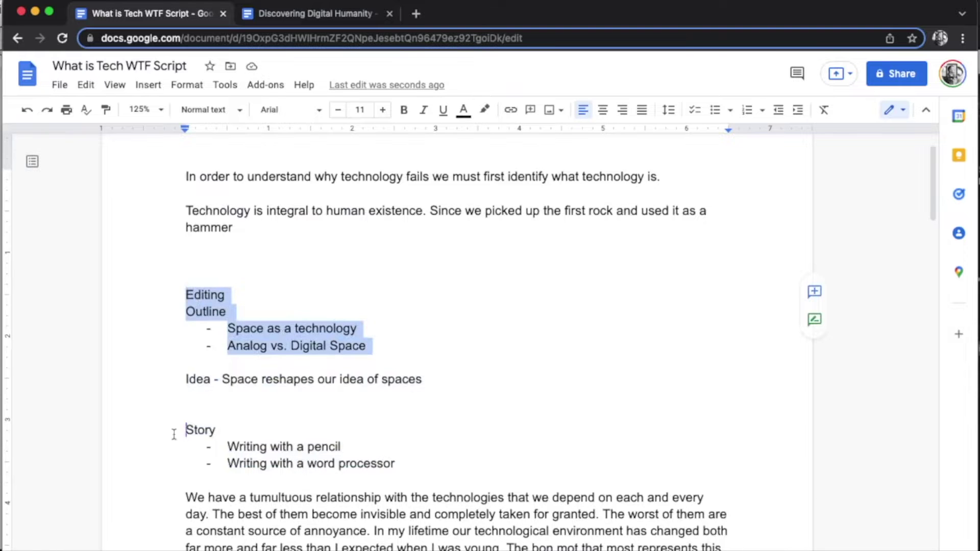
{"action": "scroll", "coordinate": [175, 431], "scroll_direction": "down", "scroll_amount": 20}
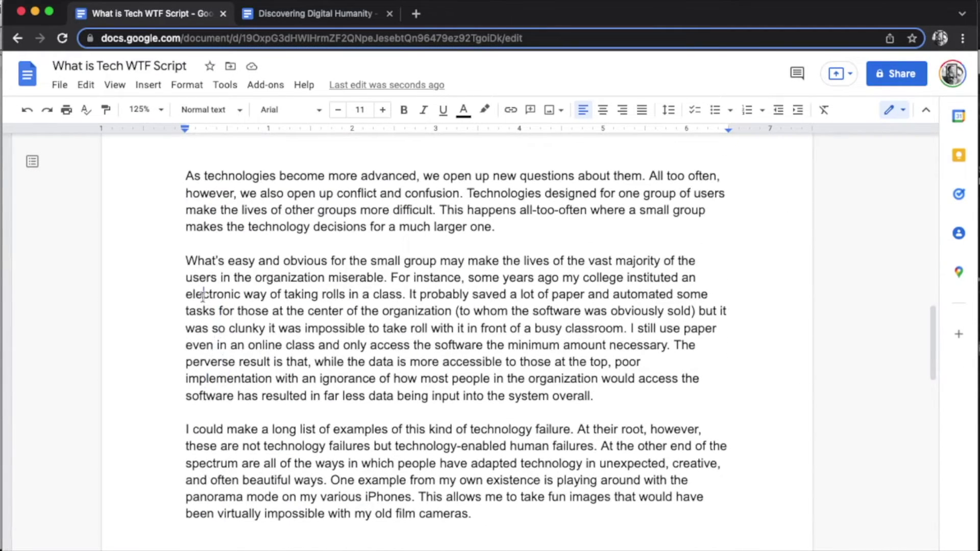
{"action": "scroll", "coordinate": [207, 328], "scroll_direction": "down", "scroll_amount": 1}
{"action": "left_click", "coordinate": [176, 521]}
{"action": "key", "text": "super+v"}
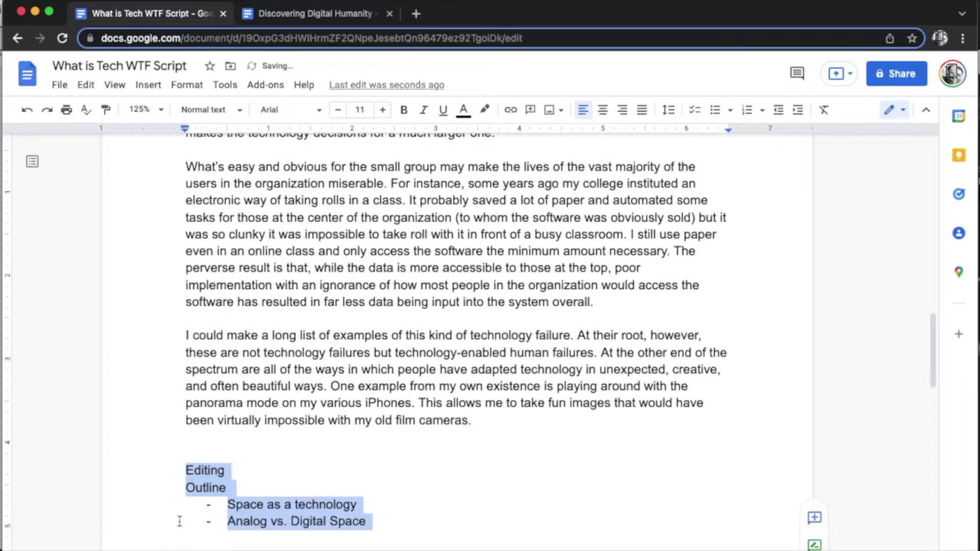
{"action": "scroll", "coordinate": [179, 521], "scroll_direction": "up", "scroll_amount": 15}
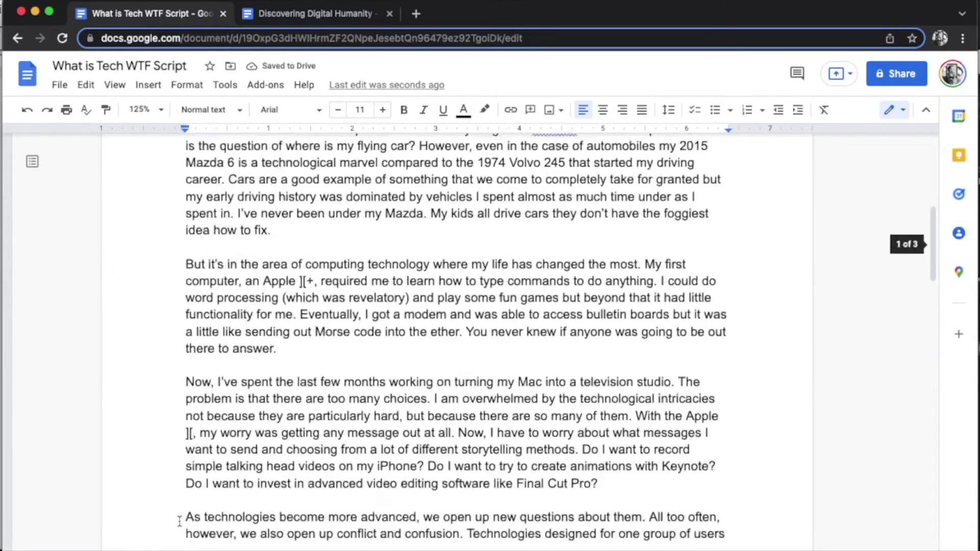
{"action": "scroll", "coordinate": [179, 521], "scroll_direction": "up", "scroll_amount": 6}
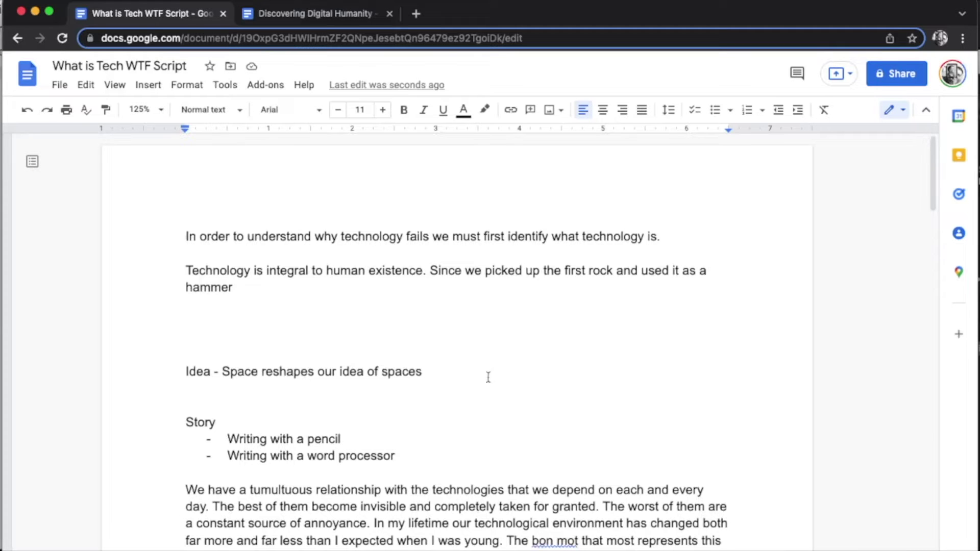
{"action": "left_click", "coordinate": [892, 81]}
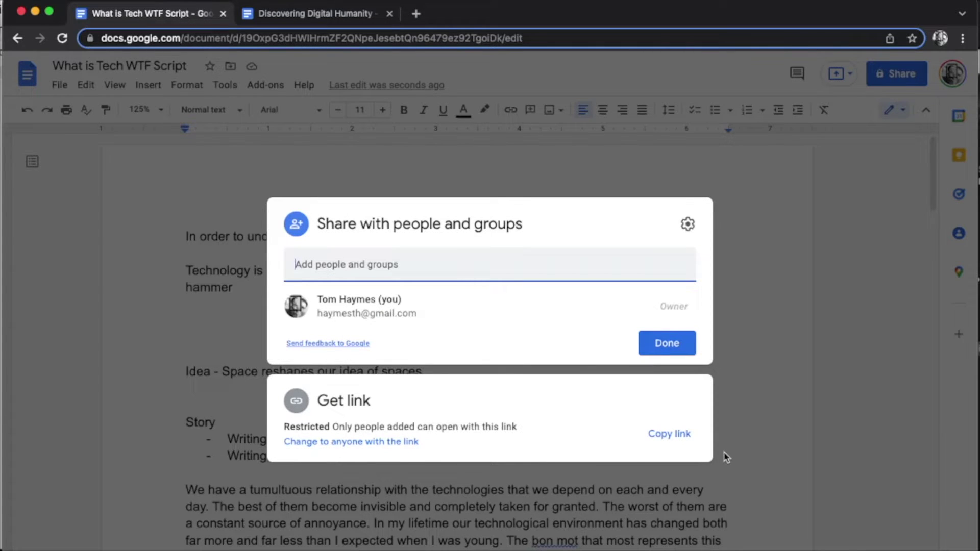
{"action": "left_click", "coordinate": [776, 418]}
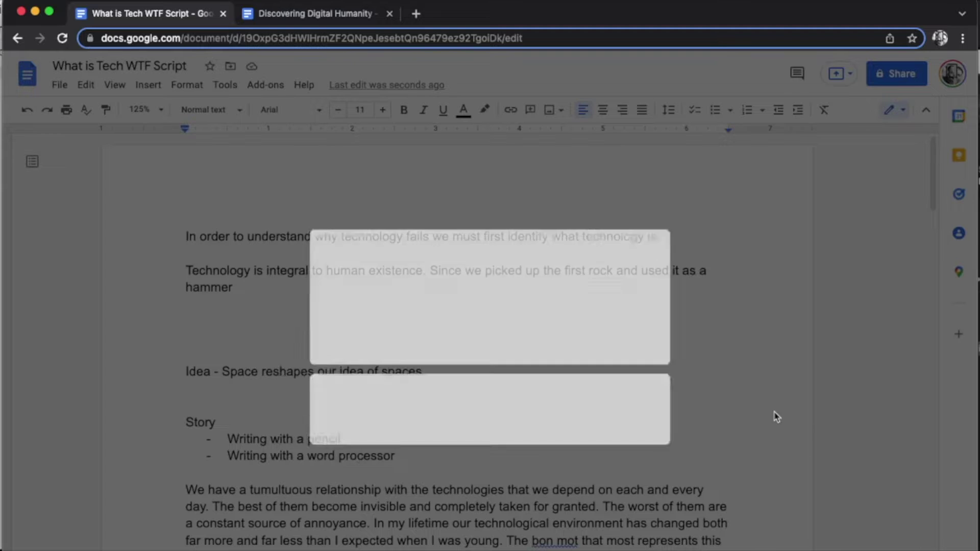
Place the cursor on the empty line below the Editing and Outline notes, then bring Finder forward.
{"action": "scroll", "coordinate": [559, 491], "scroll_direction": "down", "scroll_amount": 5}
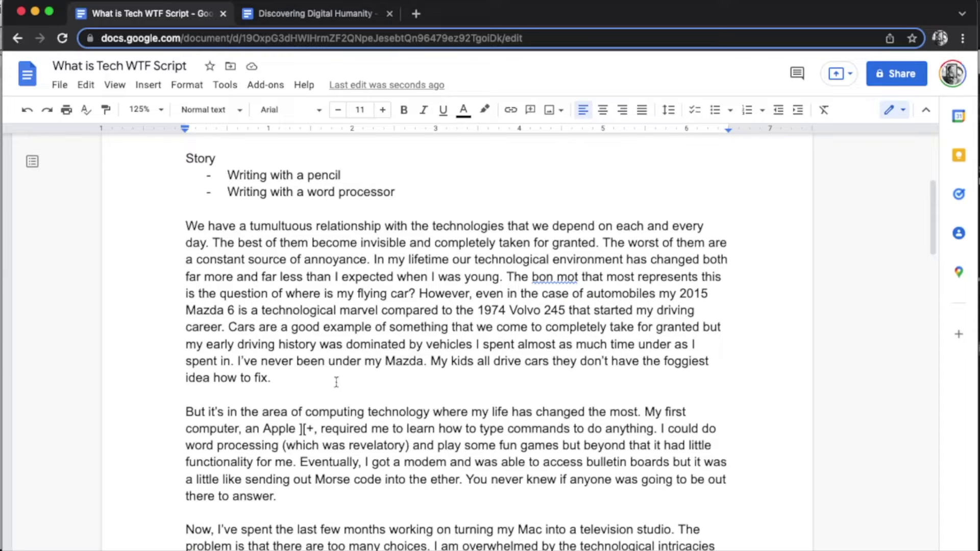
{"action": "scroll", "coordinate": [342, 382], "scroll_direction": "down", "scroll_amount": 15}
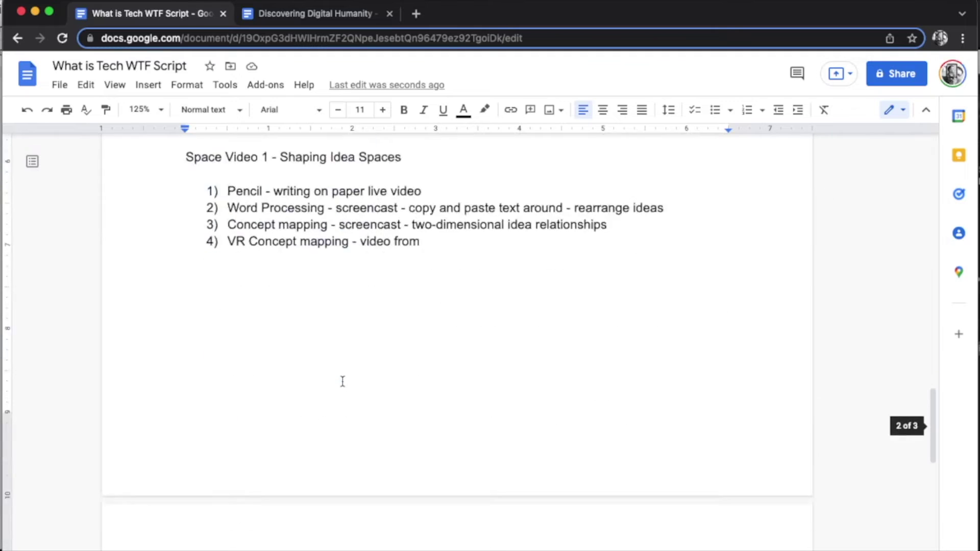
{"action": "scroll", "coordinate": [342, 383], "scroll_direction": "up", "scroll_amount": 10}
{"action": "scroll", "coordinate": [256, 429], "scroll_direction": "down", "scroll_amount": 2}
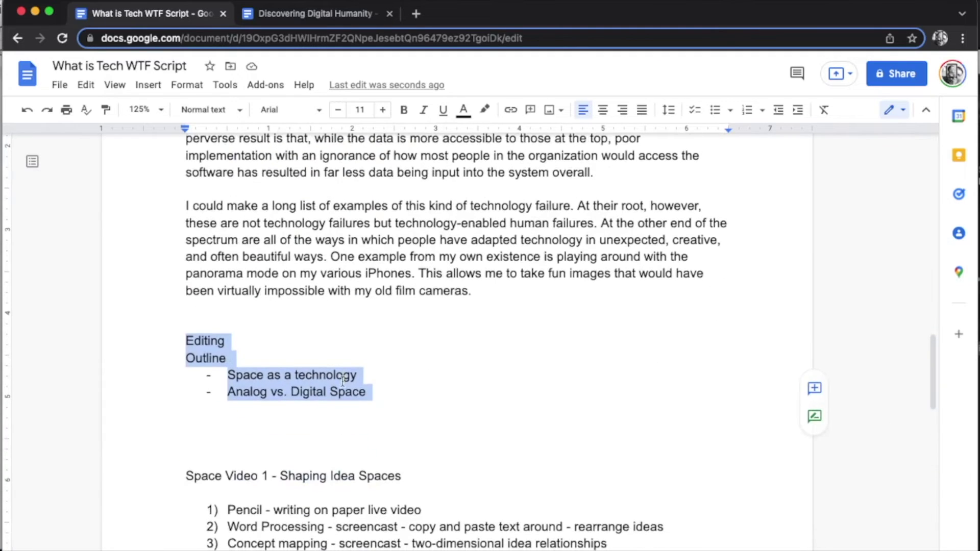
{"action": "left_click", "coordinate": [257, 429]}
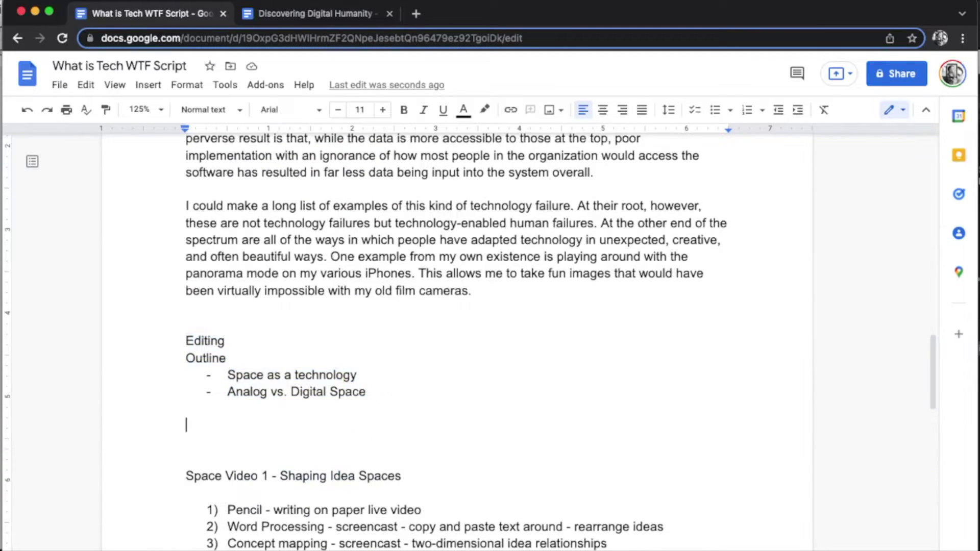
{"action": "key", "text": "super+Tab"}
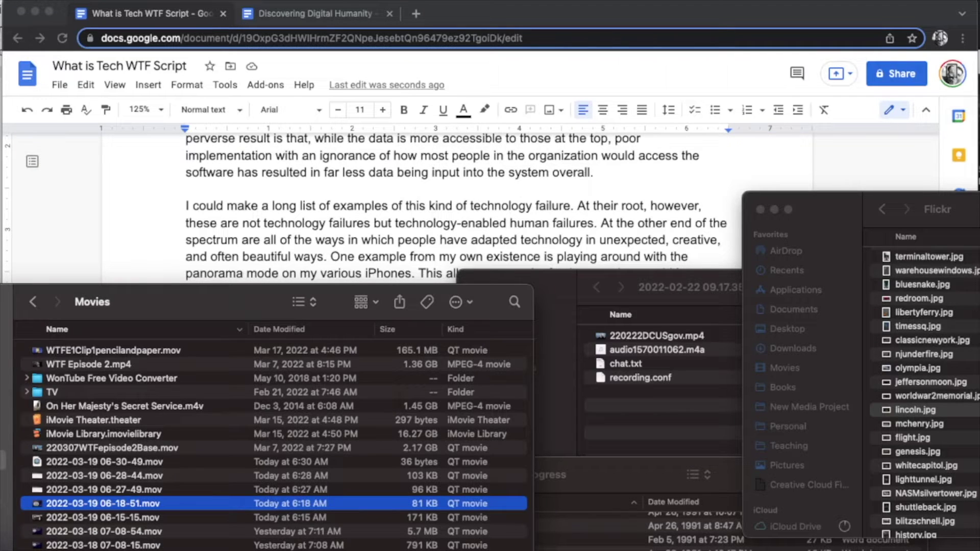
Drag SPACE.png from Finder into the script document's left margin.
{"action": "key", "text": "super+Tab"}
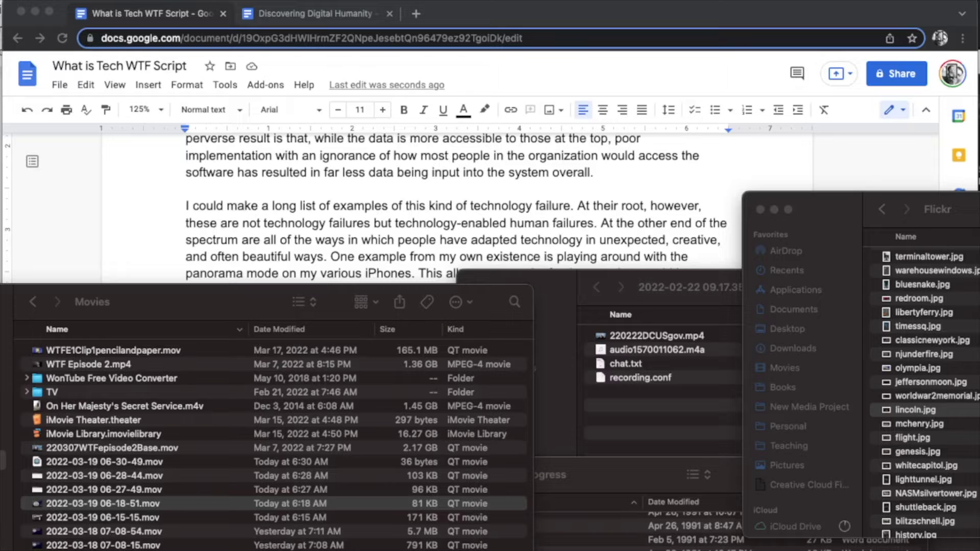
{"action": "left_click_drag", "start_coordinate": [608, 182], "coordinate": [220, 434]}
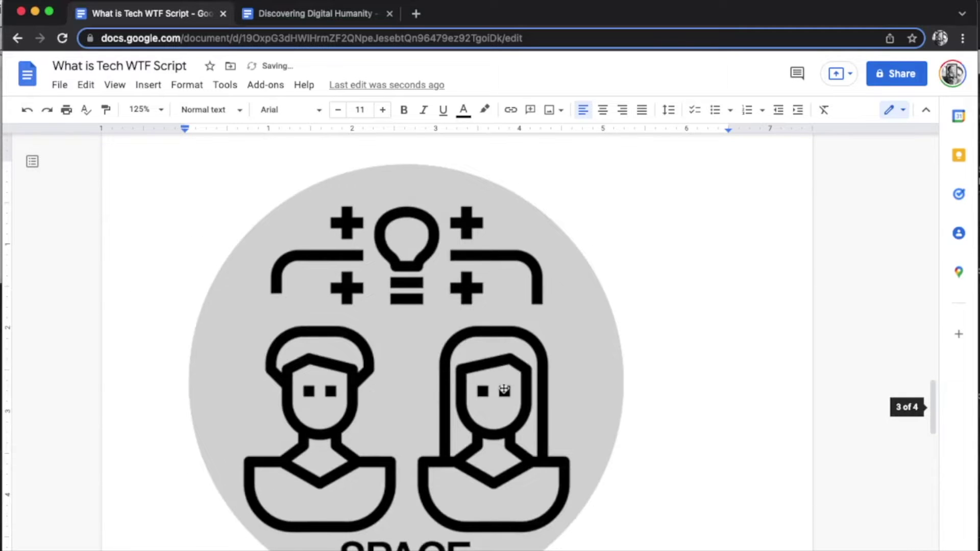
Undo the SPACE image insertion and scroll back to the top of the script.
{"action": "scroll", "coordinate": [503, 388], "scroll_direction": "up", "scroll_amount": 10}
{"action": "scroll", "coordinate": [503, 388], "scroll_direction": "down", "scroll_amount": 10}
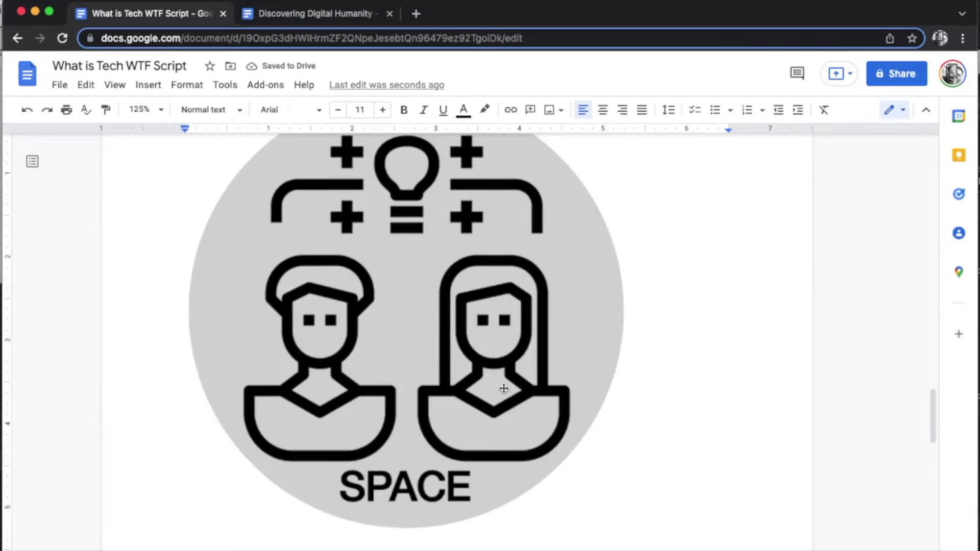
{"action": "key", "text": "super+z"}
{"action": "scroll", "coordinate": [149, 200], "scroll_direction": "up", "scroll_amount": 15}
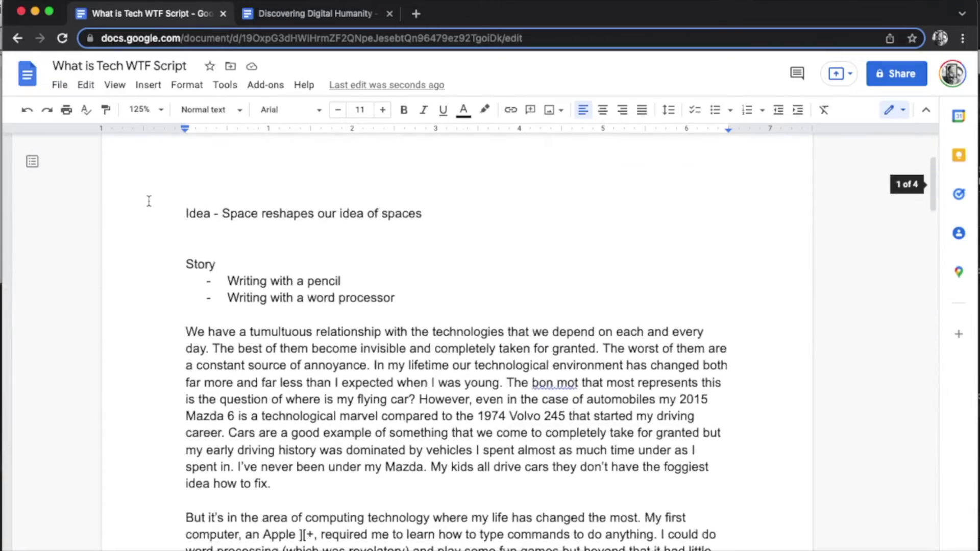
{"action": "scroll", "coordinate": [149, 200], "scroll_direction": "up", "scroll_amount": 2}
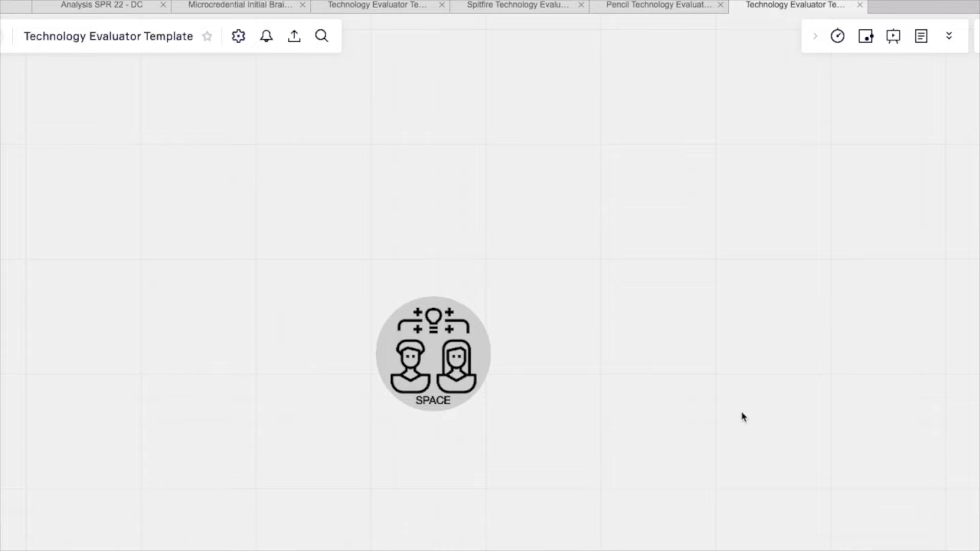
{"action": "scroll", "coordinate": [744, 417], "scroll_direction": "up", "scroll_amount": 2}
{"action": "scroll", "coordinate": [744, 417], "scroll_direction": "left", "scroll_amount": 4}
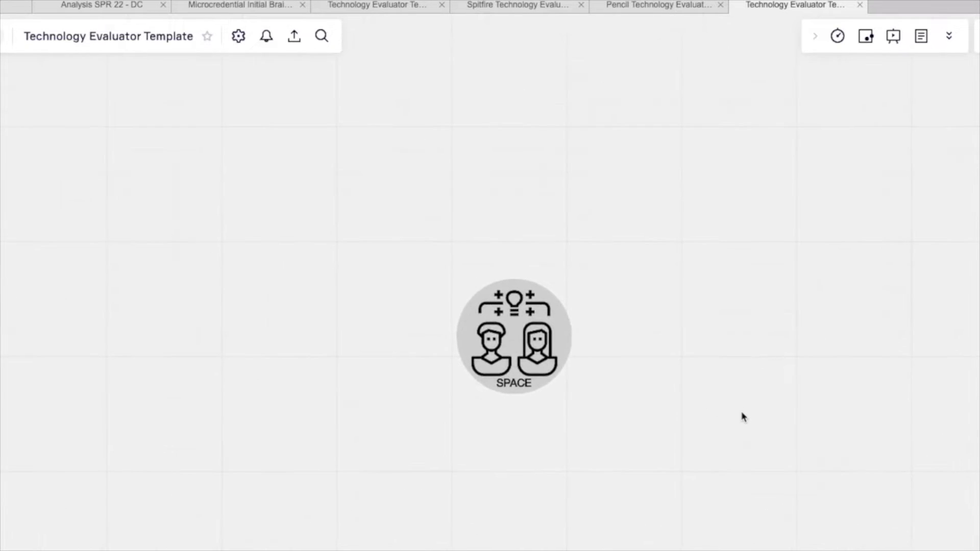
{"action": "scroll", "coordinate": [743, 417], "scroll_direction": "up", "scroll_amount": 2}
{"action": "scroll", "coordinate": [743, 417], "scroll_direction": "right", "scroll_amount": 2}
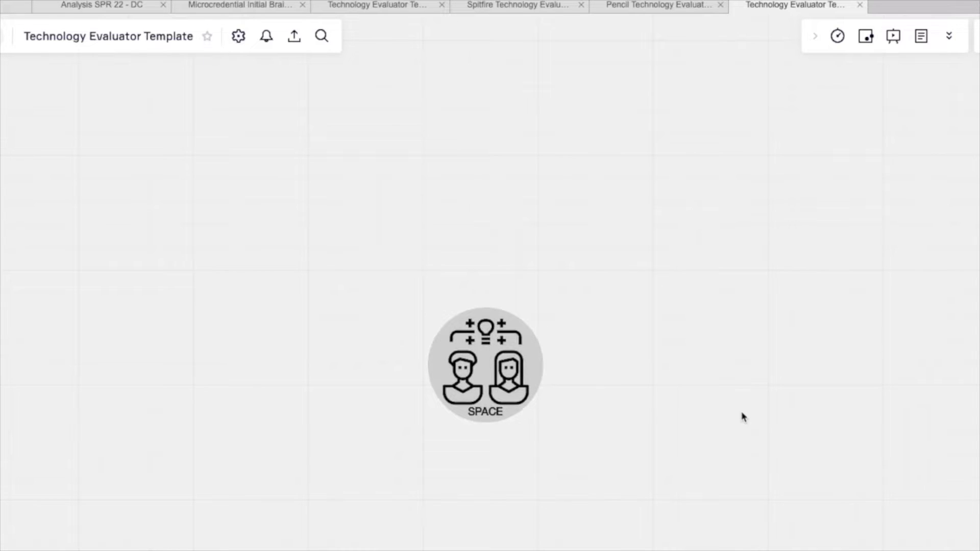
{"action": "scroll", "coordinate": [743, 417], "scroll_direction": "up", "scroll_amount": 2}
{"action": "scroll", "coordinate": [744, 417], "scroll_direction": "right", "scroll_amount": 2}
{"action": "scroll", "coordinate": [743, 418], "scroll_direction": "down", "scroll_amount": 3}
{"action": "scroll", "coordinate": [743, 417], "scroll_direction": "left", "scroll_amount": 5}
{"action": "scroll", "coordinate": [743, 417], "scroll_direction": "right", "scroll_amount": 1}
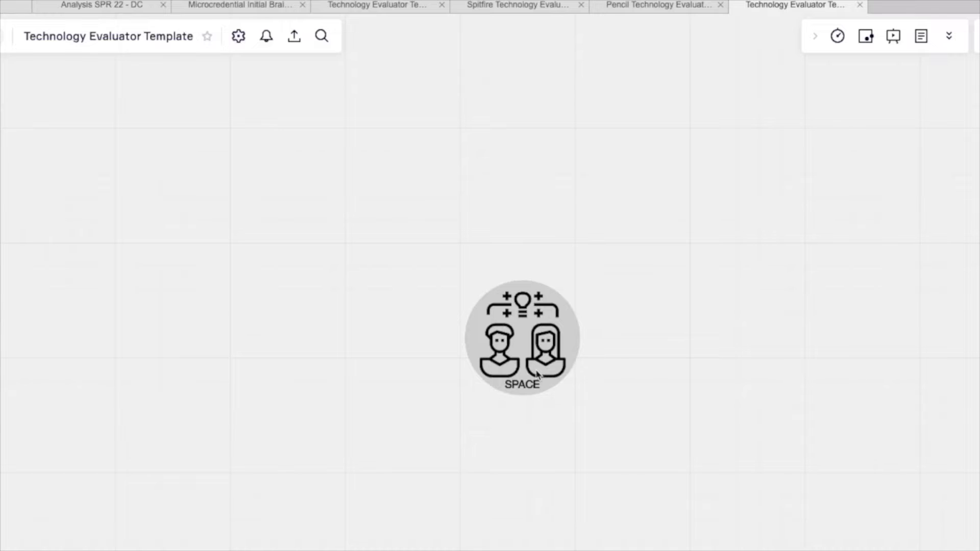
{"action": "scroll", "coordinate": [537, 375], "scroll_direction": "right", "scroll_amount": 10}
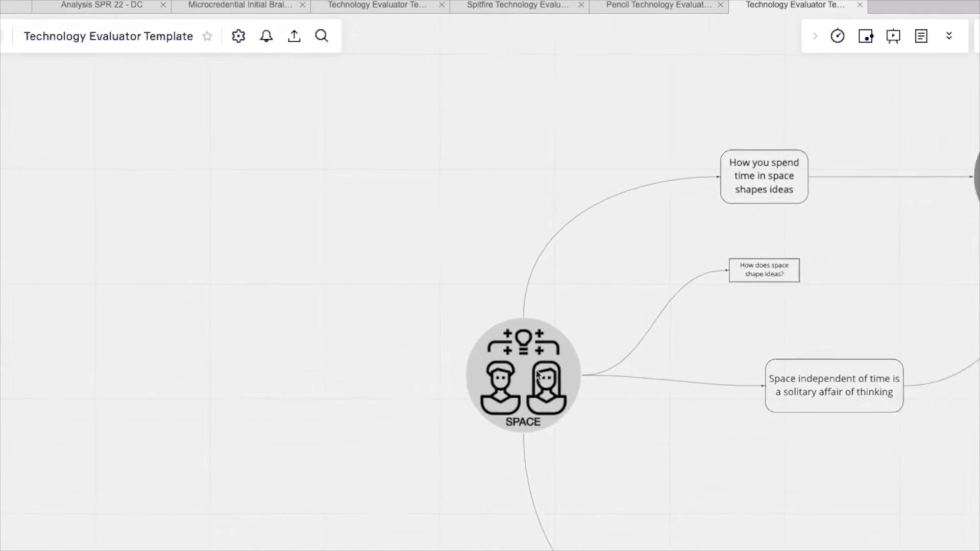
Pan the board to show the SPACE and TIME nodes, then select the SPACE image.
{"action": "scroll", "coordinate": [537, 374], "scroll_direction": "right", "scroll_amount": 5}
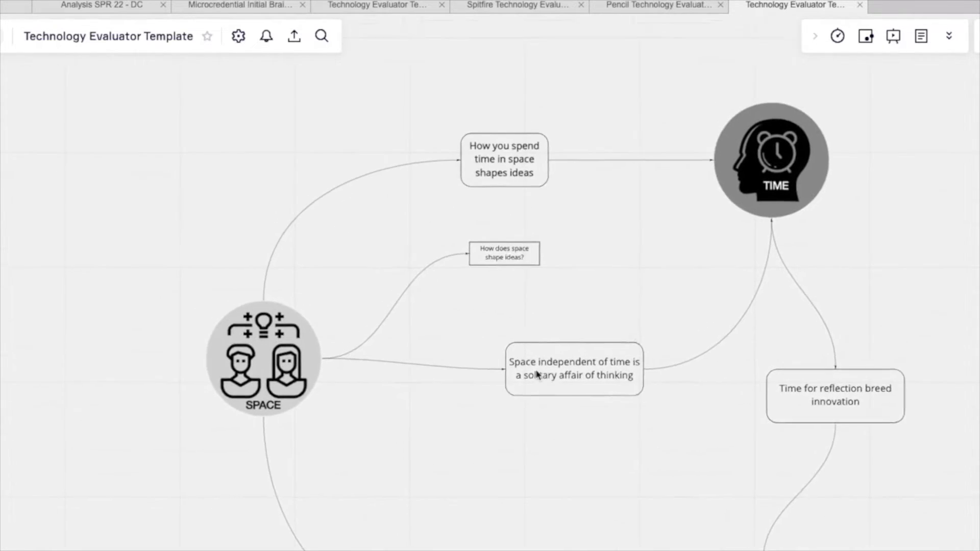
{"action": "scroll", "coordinate": [537, 374], "scroll_direction": "left", "scroll_amount": 8}
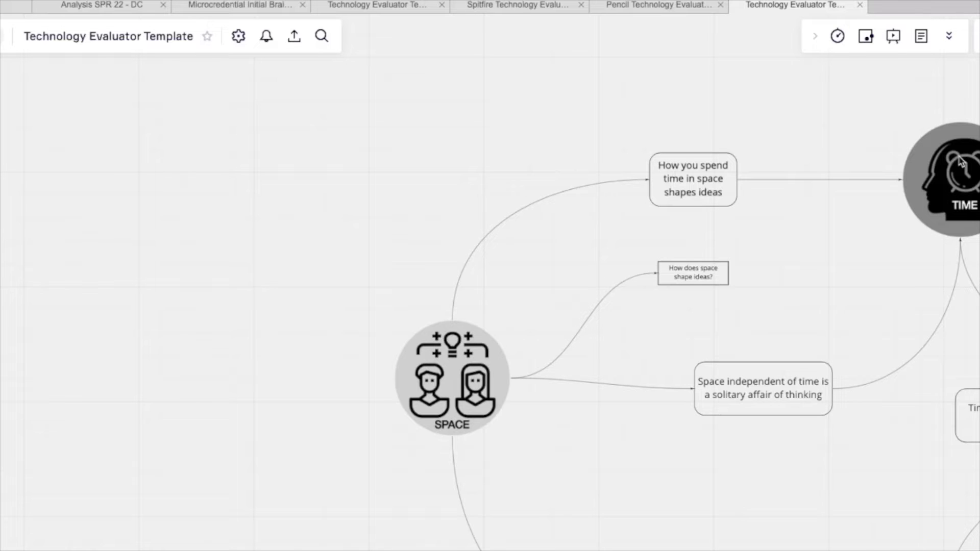
{"action": "scroll", "coordinate": [843, 391], "scroll_direction": "down", "scroll_amount": 1}
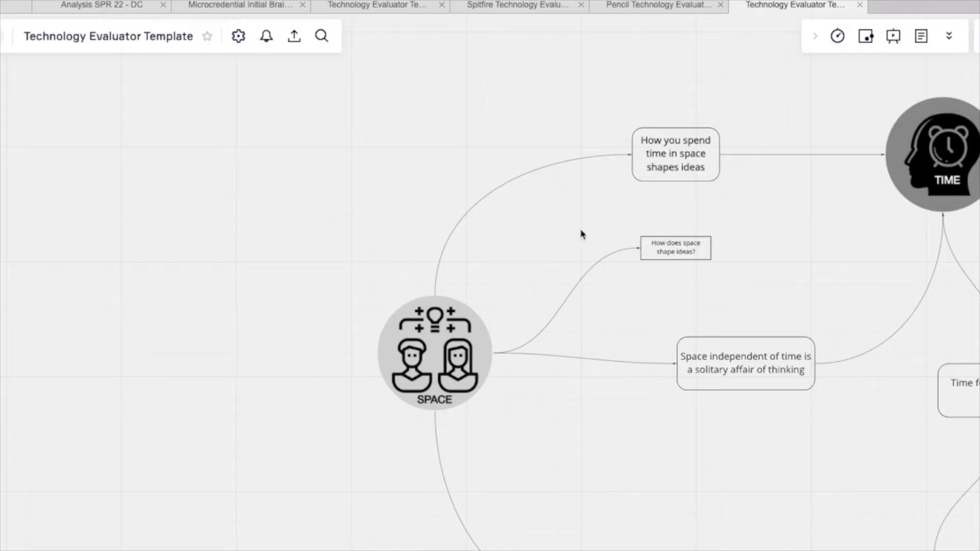
{"action": "left_click", "coordinate": [406, 393]}
Connect SPACE to a new rounded box reading 'Space is a technology'.
{"action": "left_click_drag", "start_coordinate": [498, 354], "coordinate": [653, 472]}
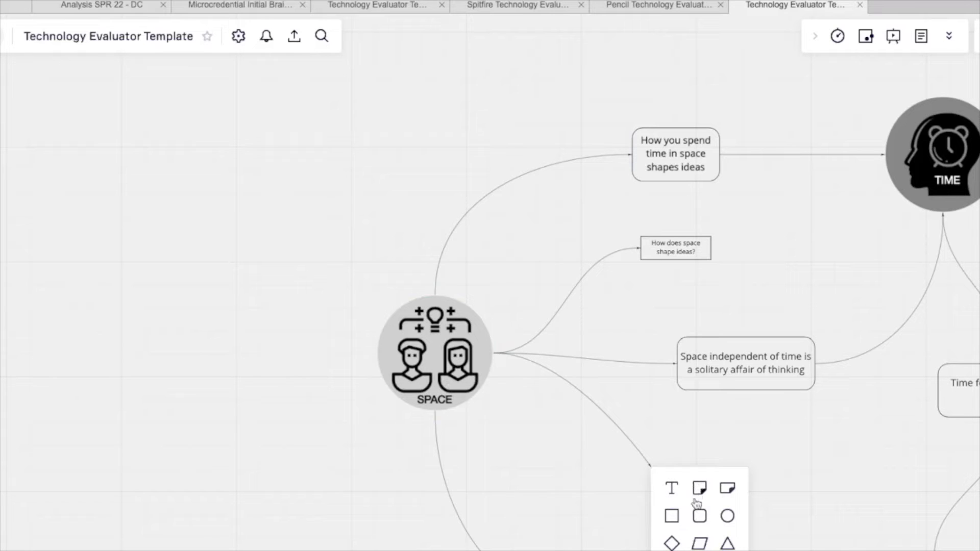
{"action": "left_click", "coordinate": [700, 516]}
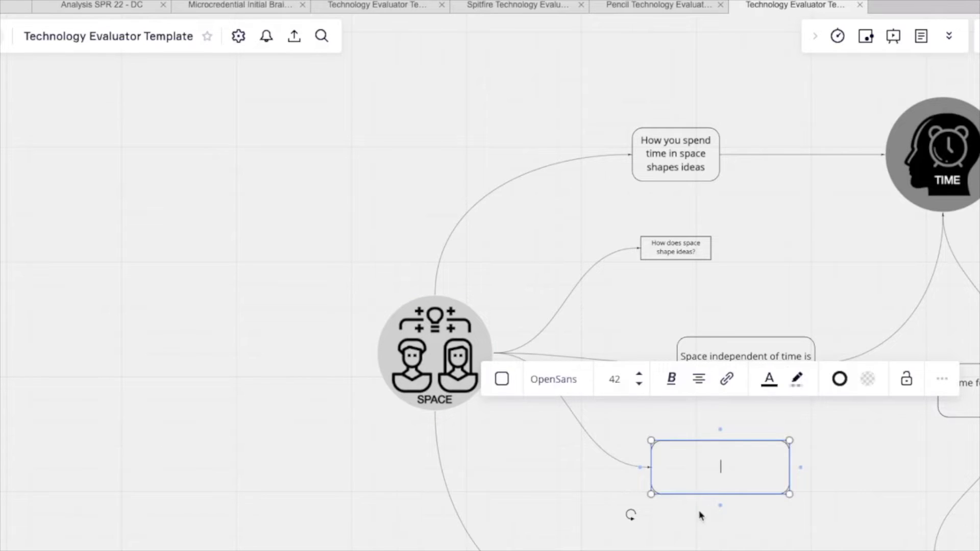
{"action": "type", "text": "Space is a technology"}
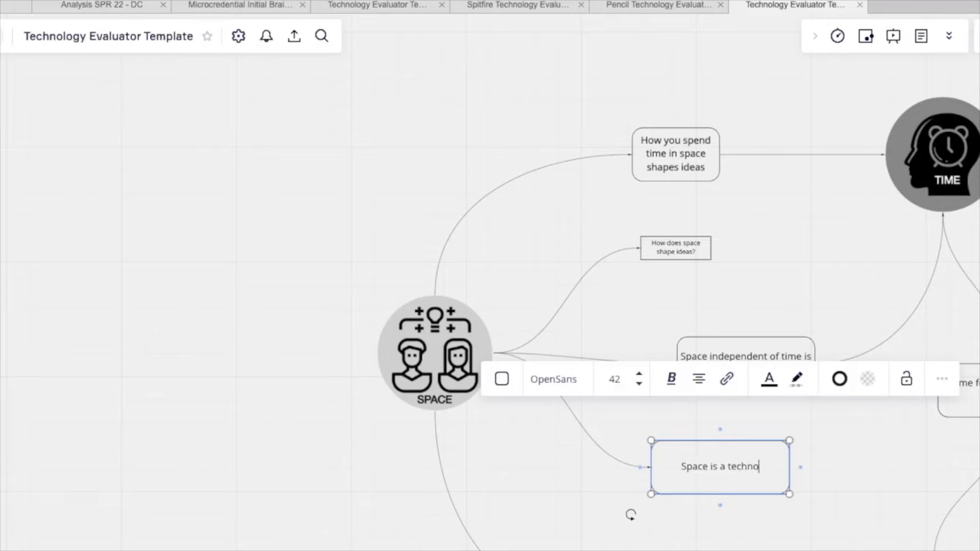
{"action": "left_click", "coordinate": [337, 481]}
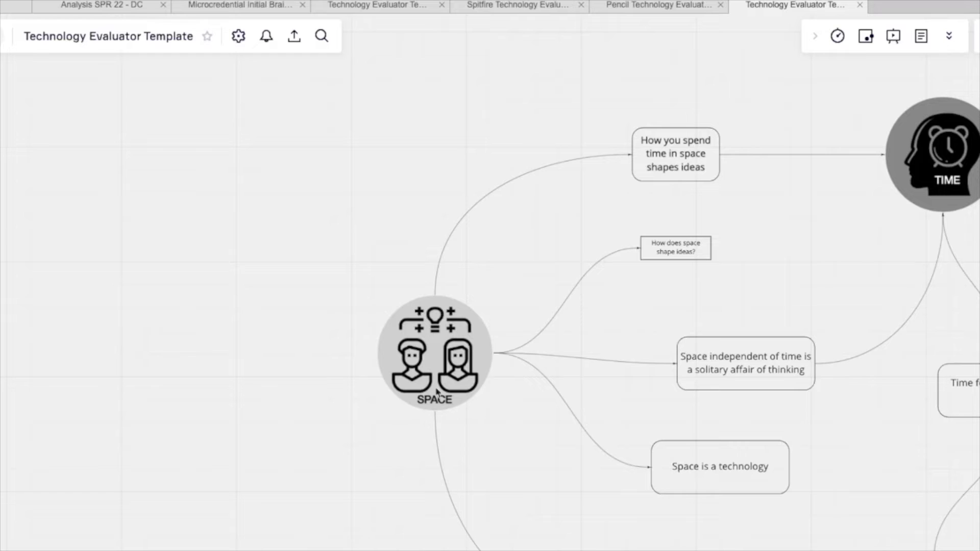
Add a second connected box off SPACE reading 'Space can be physical and virtual.'.
{"action": "left_click", "coordinate": [414, 351]}
{"action": "left_click_drag", "start_coordinate": [366, 353], "coordinate": [194, 428]}
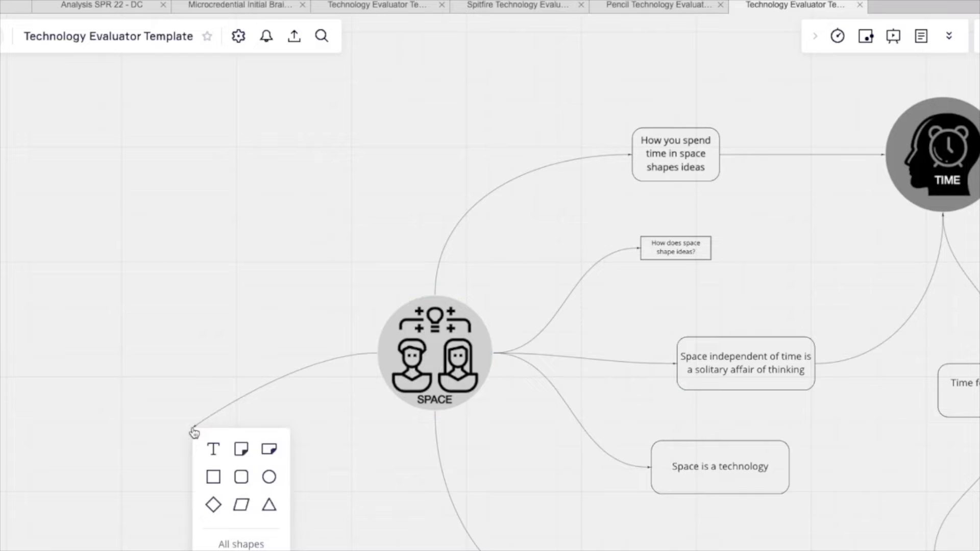
{"action": "left_click", "coordinate": [242, 478]}
{"action": "type", "text": "Plus"}
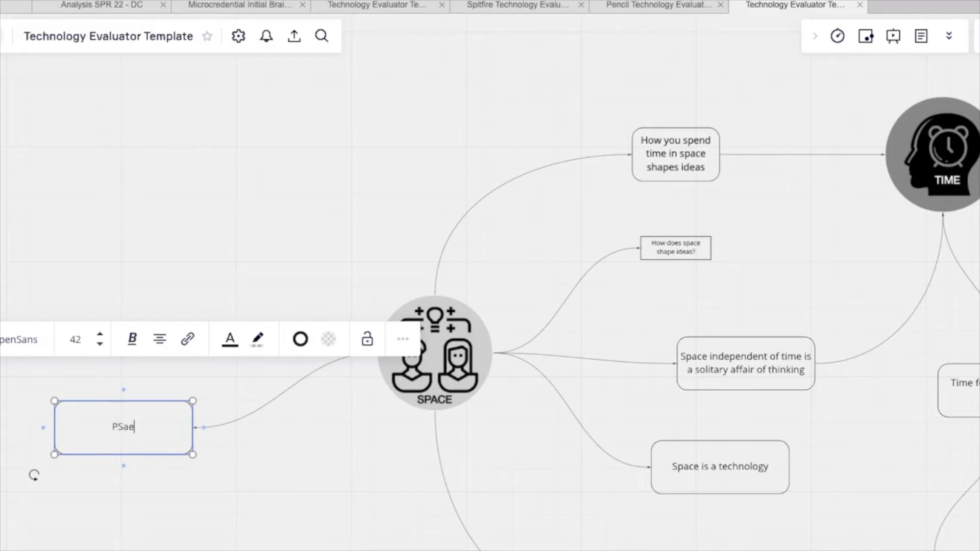
{"action": "key", "text": "BackSpace"}
{"action": "key", "text": "BackSpace"}
{"action": "key", "text": "BackSpace"}
{"action": "key", "text": "BackSpace"}
{"action": "type", "text": "Space can be physisc"}
{"action": "key", "text": "BackSpace"}
{"action": "key", "text": "BackSpace"}
{"action": "type", "text": "c"}
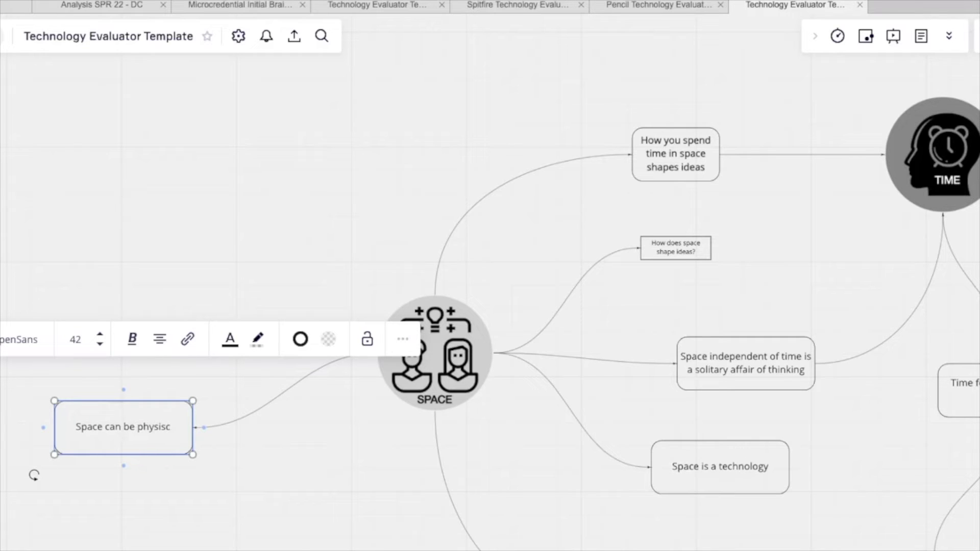
{"action": "type", "text": "al and virtual."}
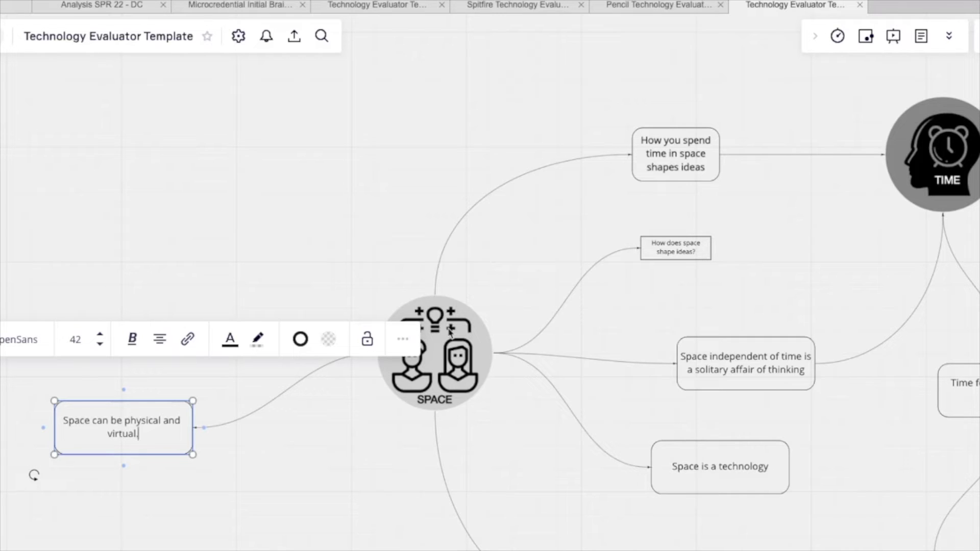
{"action": "left_click", "coordinate": [355, 229]}
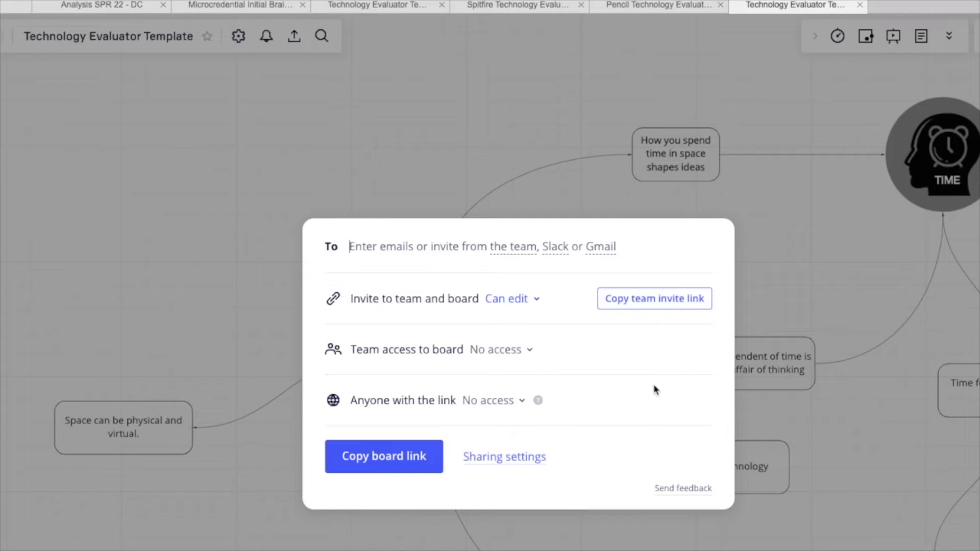
{"action": "left_click", "coordinate": [798, 283]}
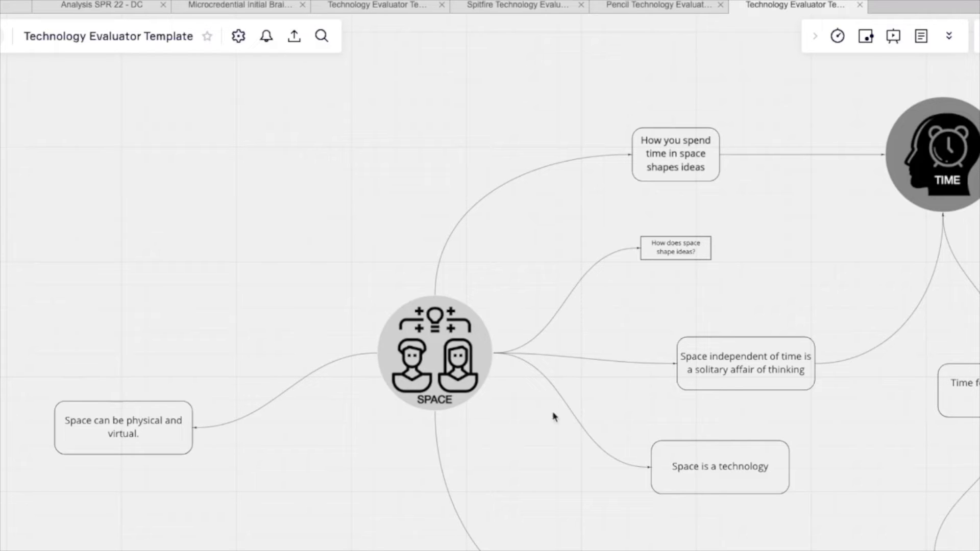
{"action": "scroll", "coordinate": [599, 422], "scroll_direction": "right", "scroll_amount": 1}
Scroll to the TIME node, reflection box and plane image, then select the green plane.
{"action": "scroll", "coordinate": [598, 422], "scroll_direction": "right", "scroll_amount": 10}
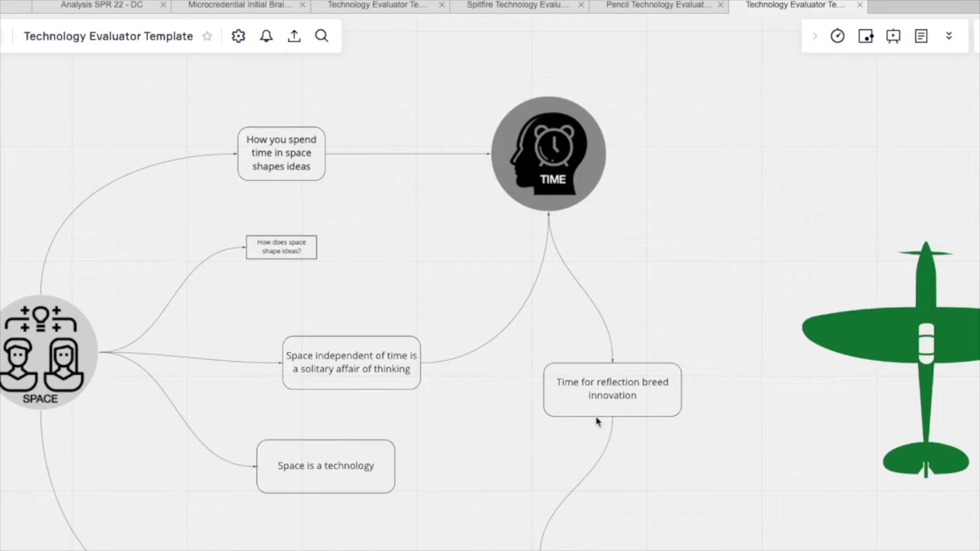
{"action": "scroll", "coordinate": [597, 421], "scroll_direction": "left", "scroll_amount": 5}
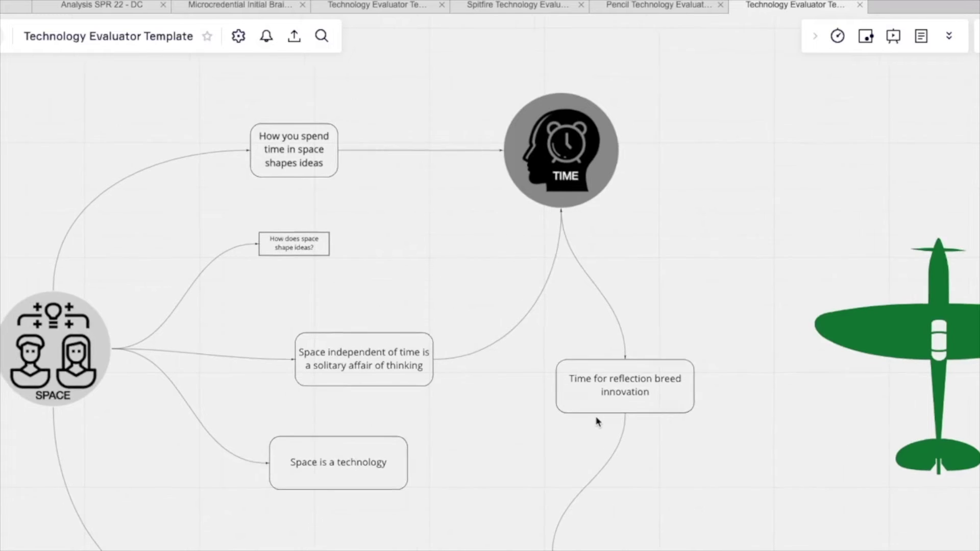
{"action": "scroll", "coordinate": [597, 421], "scroll_direction": "left", "scroll_amount": 10}
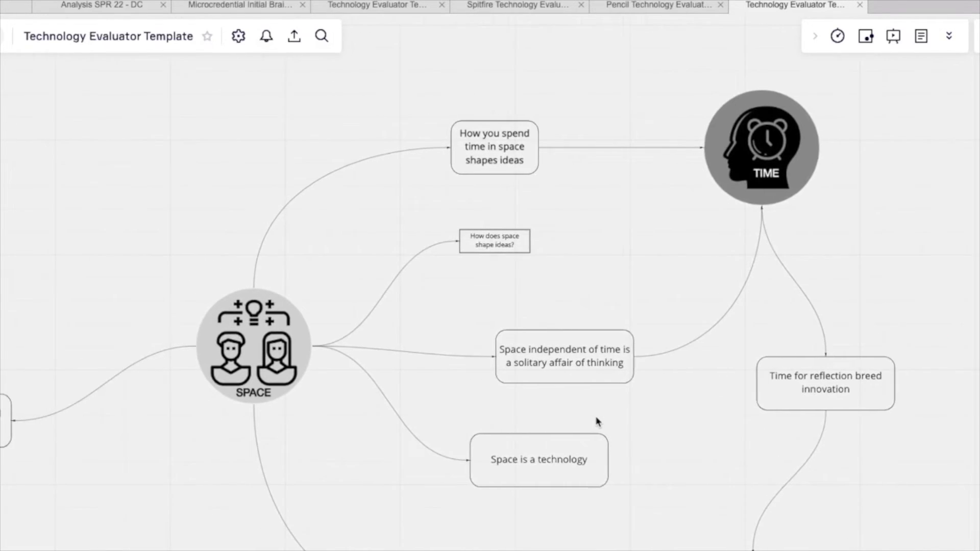
{"action": "scroll", "coordinate": [597, 422], "scroll_direction": "left", "scroll_amount": 2}
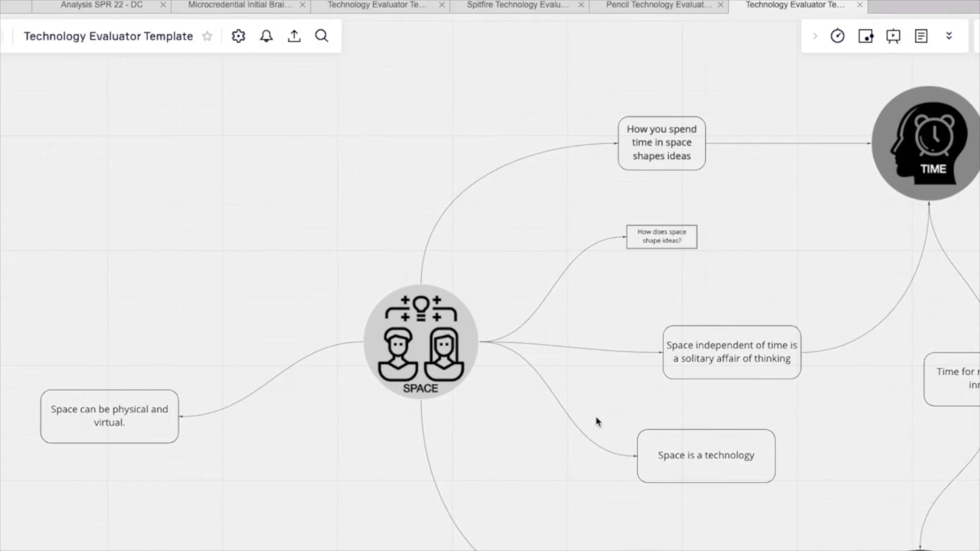
{"action": "scroll", "coordinate": [598, 421], "scroll_direction": "right", "scroll_amount": 14}
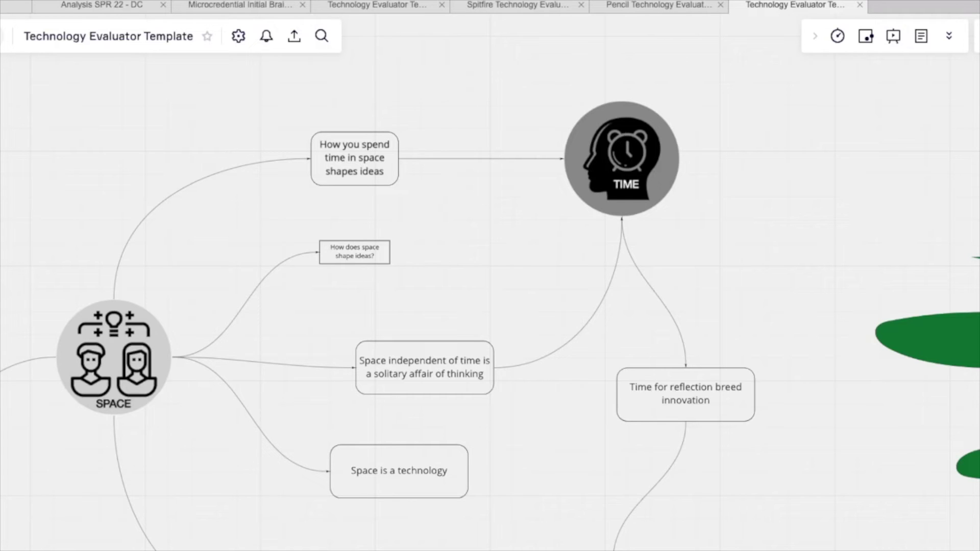
{"action": "left_click", "coordinate": [942, 319]}
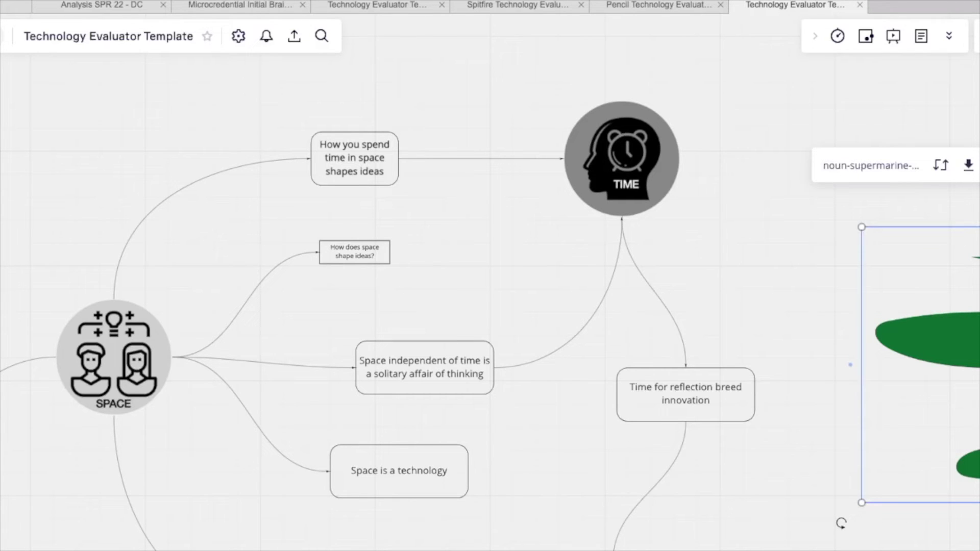
Draw a connector from the green plane to SPACE and give it a 'Fuel' label.
{"action": "mouse_move", "coordinate": [977, 226]}
{"action": "left_mouse_down"}
{"action": "mouse_move", "coordinate": [298, 109]}
{"action": "mouse_move", "coordinate": [128, 214]}
{"action": "mouse_move", "coordinate": [74, 305]}
{"action": "mouse_move", "coordinate": [81, 288]}
{"action": "mouse_move", "coordinate": [85, 298]}
{"action": "left_mouse_up"}
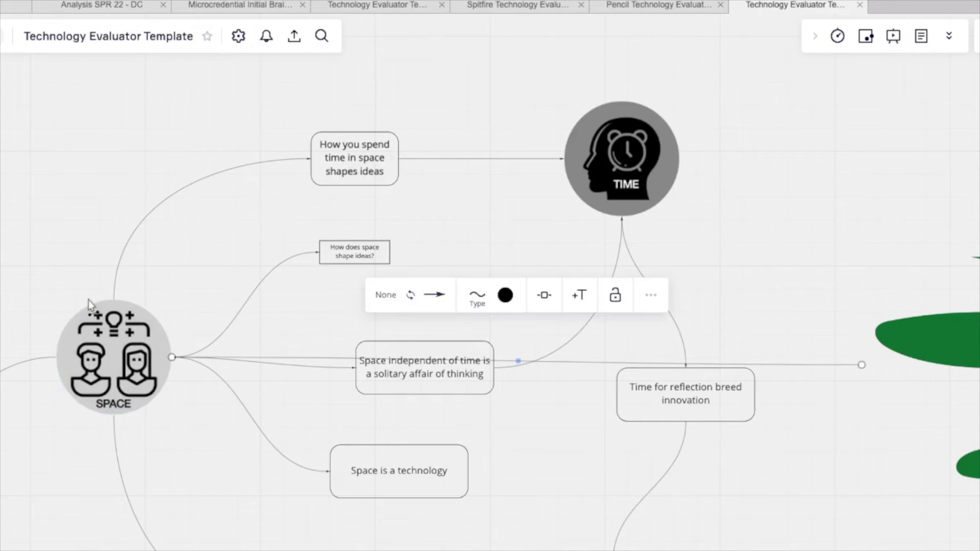
{"action": "scroll", "coordinate": [823, 189], "scroll_direction": "up", "scroll_amount": 3}
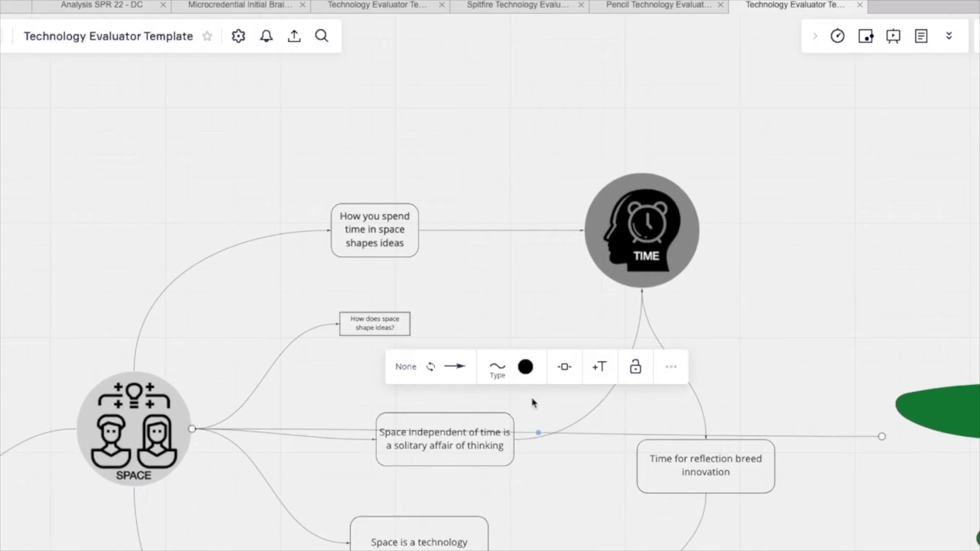
{"action": "double_click", "coordinate": [572, 432]}
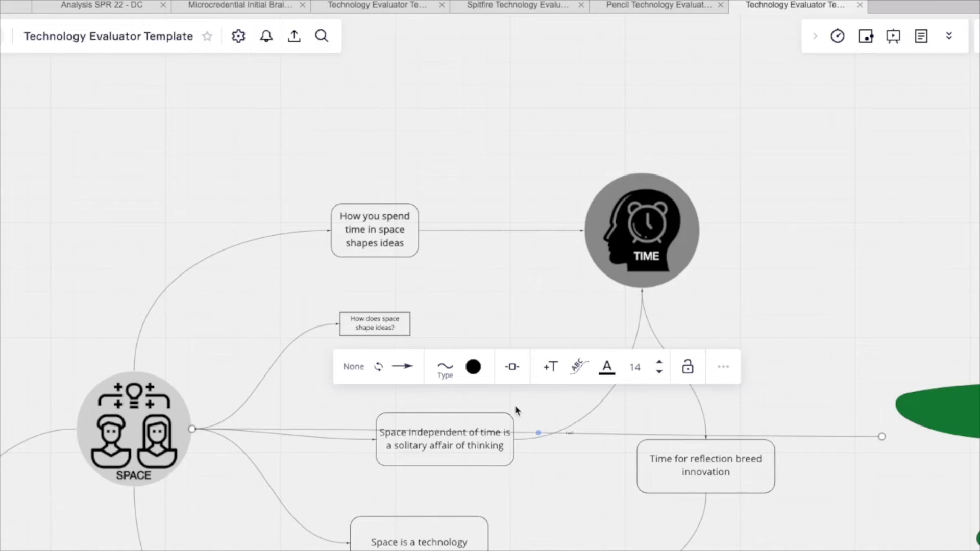
{"action": "left_click", "coordinate": [569, 433]}
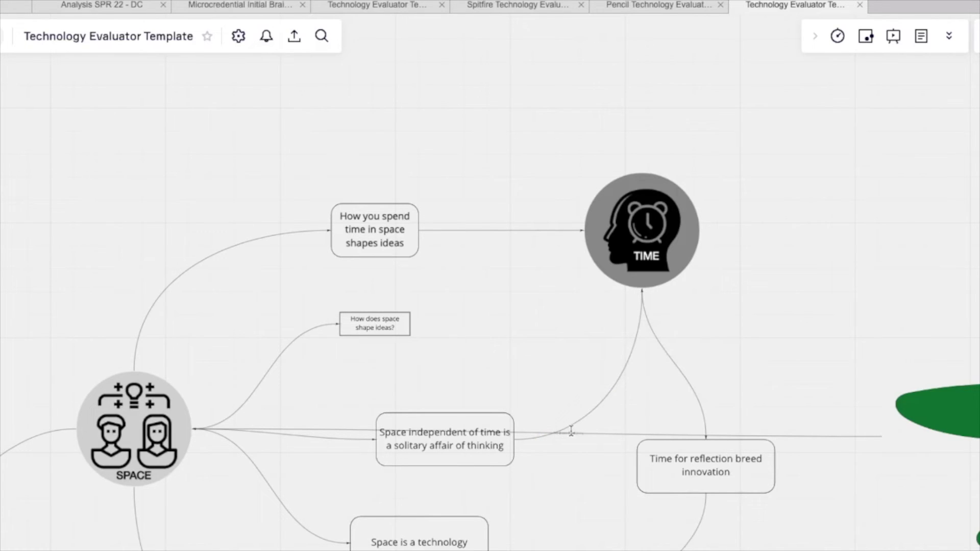
Enlarge the connector label to size 64 and extend it to 'Fuel = persistence of ideas'.
{"action": "left_click", "coordinate": [571, 433]}
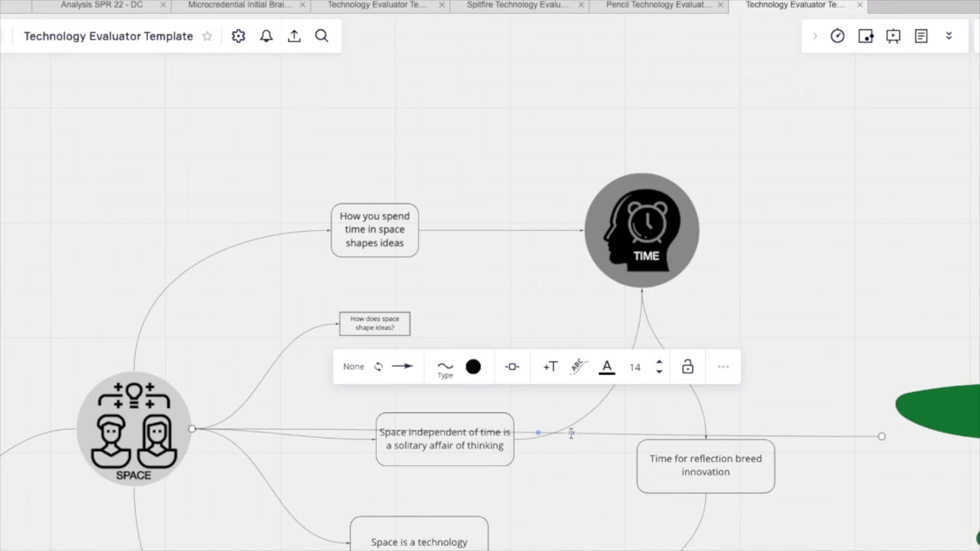
{"action": "left_click", "coordinate": [659, 362]}
{"action": "left_click", "coordinate": [659, 363]}
{"action": "left_click", "coordinate": [660, 363]}
{"action": "left_click", "coordinate": [660, 365]}
{"action": "left_click", "coordinate": [660, 365]}
{"action": "double_click", "coordinate": [576, 433]}
{"action": "key", "text": "Right"}
{"action": "type", "text": "= persistence "}
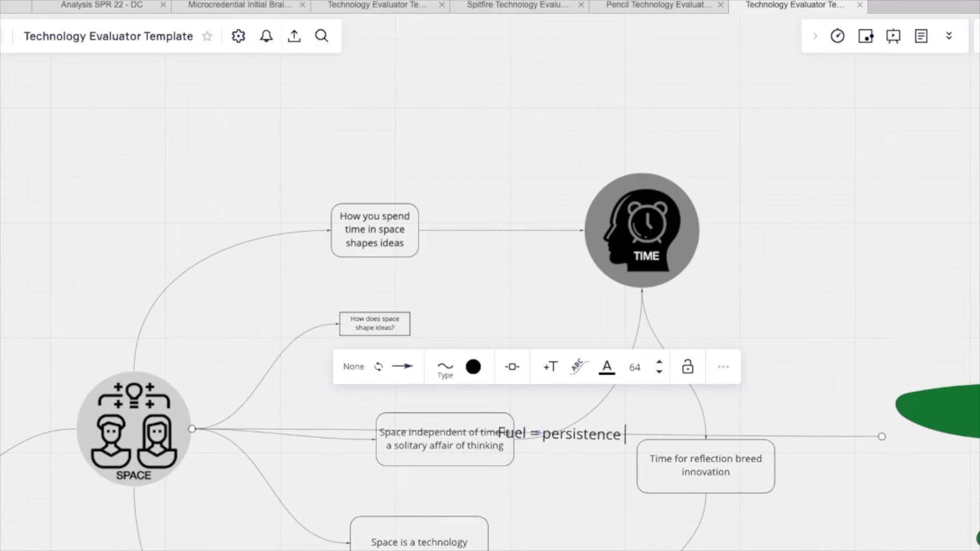
{"action": "type", "text": "of ideas"}
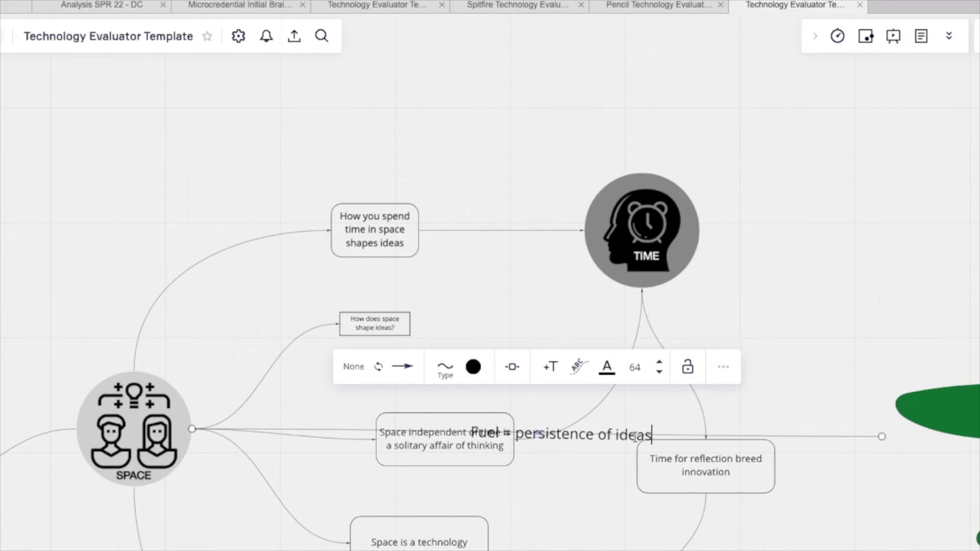
{"action": "left_click", "coordinate": [544, 495]}
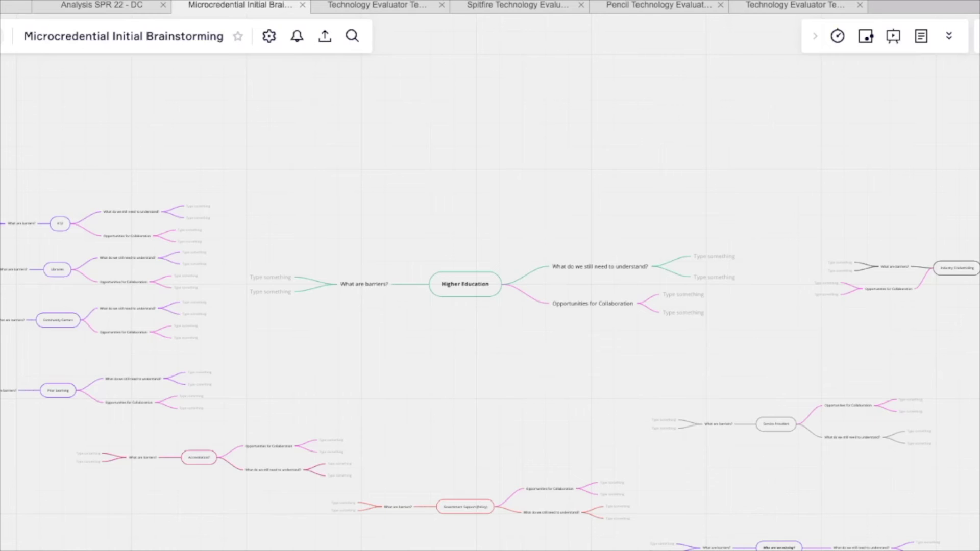
{"action": "scroll", "coordinate": [515, 365], "scroll_direction": "up", "scroll_amount": 5}
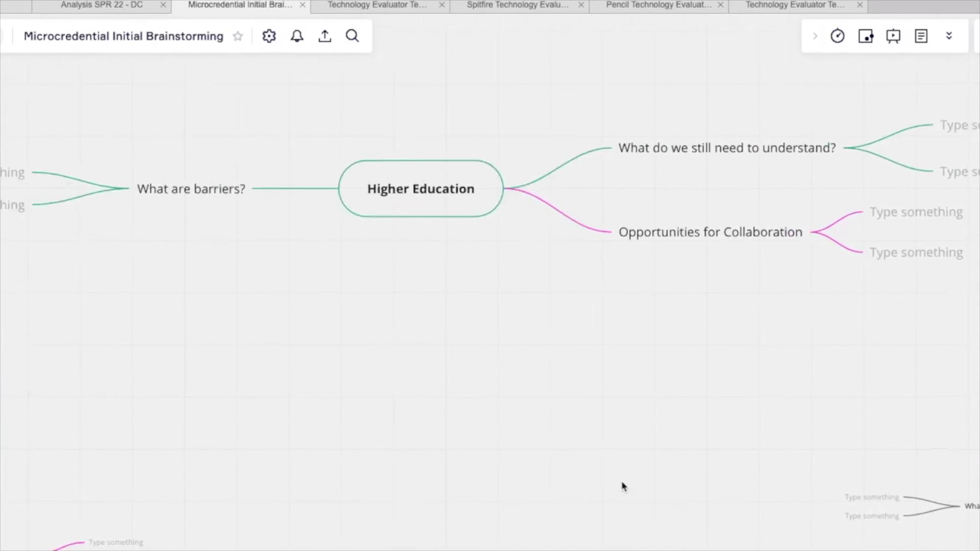
{"action": "scroll", "coordinate": [620, 481], "scroll_direction": "left", "scroll_amount": 3}
{"action": "scroll", "coordinate": [622, 486], "scroll_direction": "left", "scroll_amount": 10}
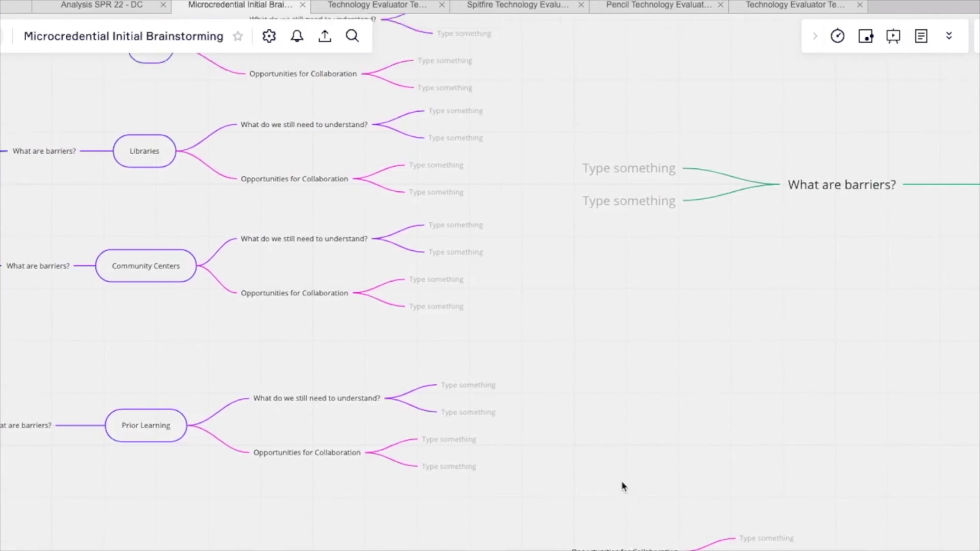
{"action": "scroll", "coordinate": [621, 486], "scroll_direction": "up", "scroll_amount": 4}
{"action": "scroll", "coordinate": [622, 484], "scroll_direction": "up", "scroll_amount": 2}
{"action": "scroll", "coordinate": [622, 484], "scroll_direction": "right", "scroll_amount": 6}
{"action": "scroll", "coordinate": [622, 484], "scroll_direction": "down", "scroll_amount": 10}
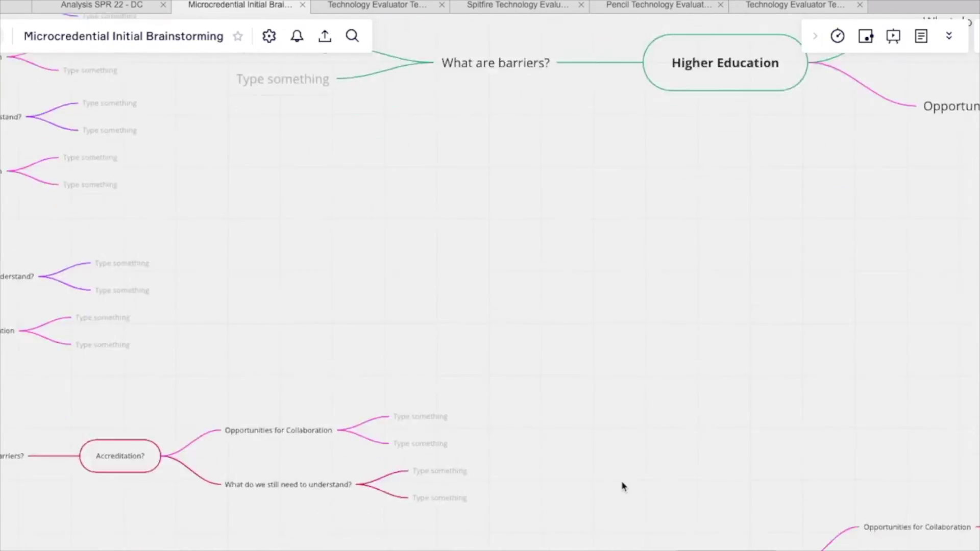
{"action": "scroll", "coordinate": [621, 481], "scroll_direction": "right", "scroll_amount": 15}
{"action": "scroll", "coordinate": [621, 481], "scroll_direction": "up", "scroll_amount": 5}
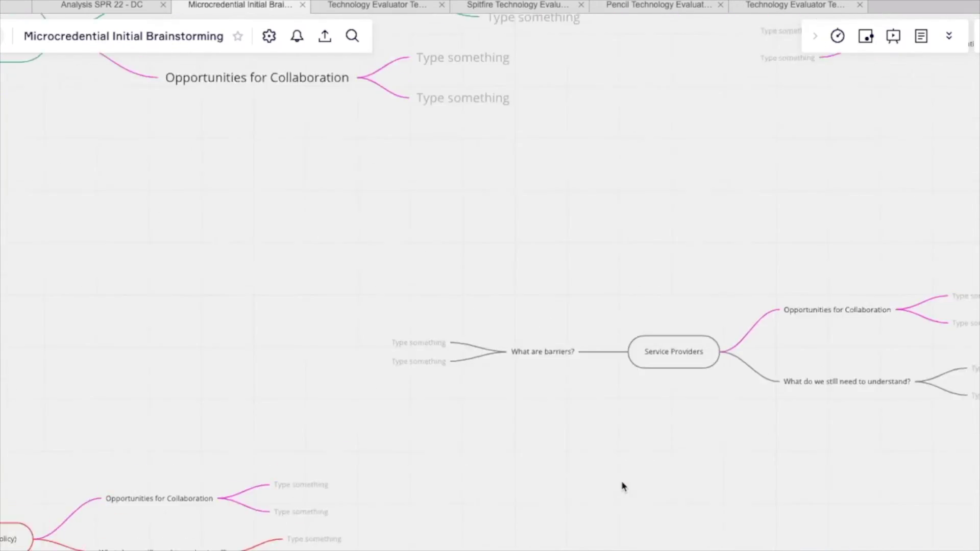
{"action": "scroll", "coordinate": [621, 481], "scroll_direction": "right", "scroll_amount": 3}
{"action": "scroll", "coordinate": [621, 481], "scroll_direction": "up", "scroll_amount": 2}
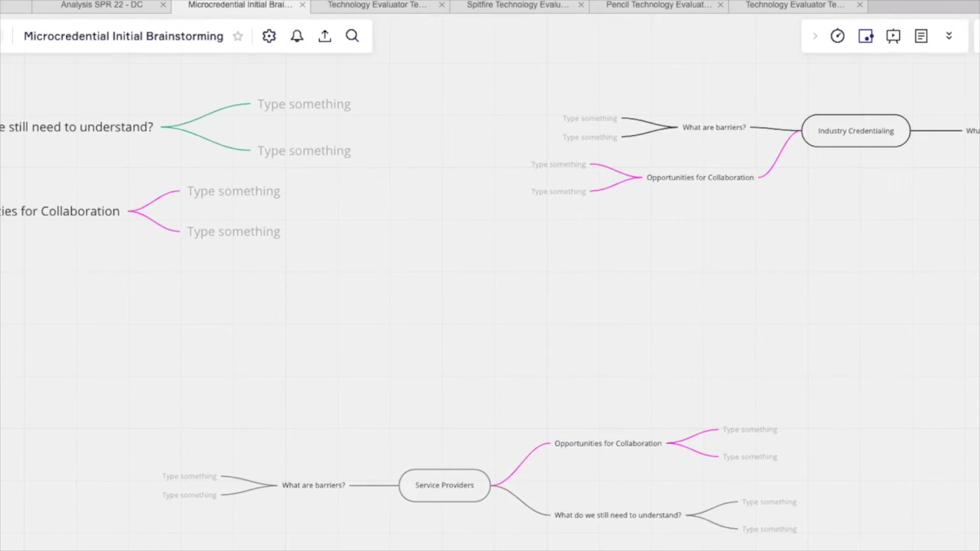